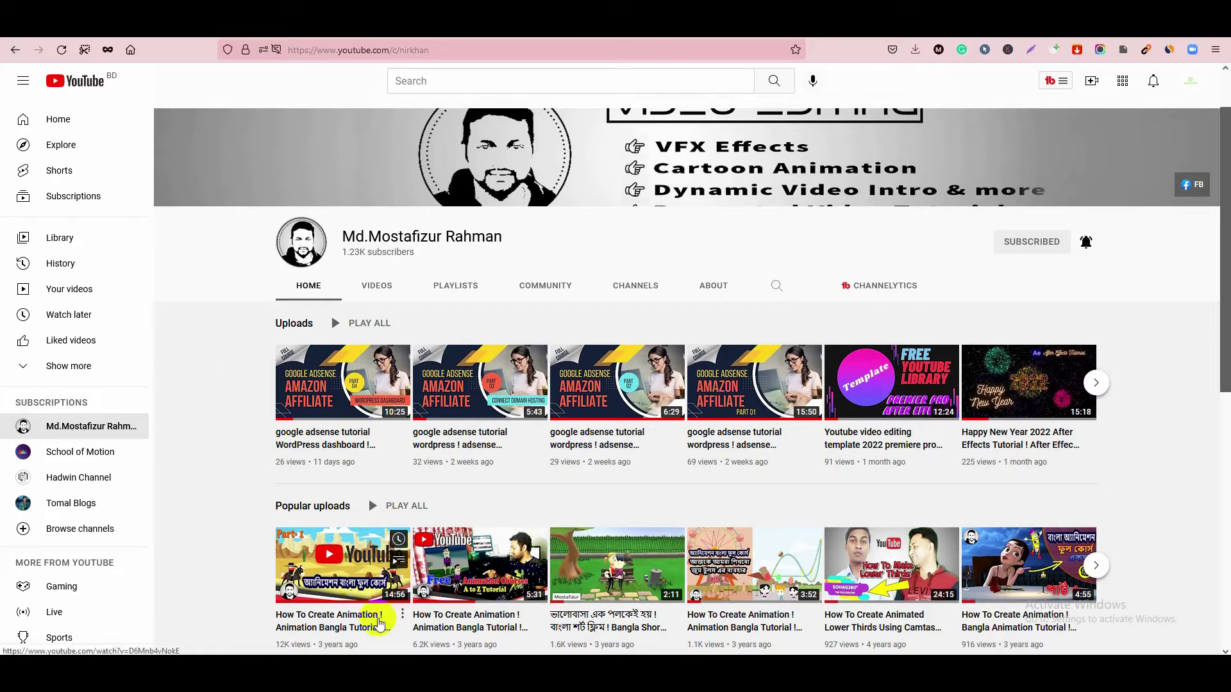
- Switch to the After Effects Files folder in File Explorer and look inside the 09 - Lower Thirds subfolder
mouse_move(362, 654)
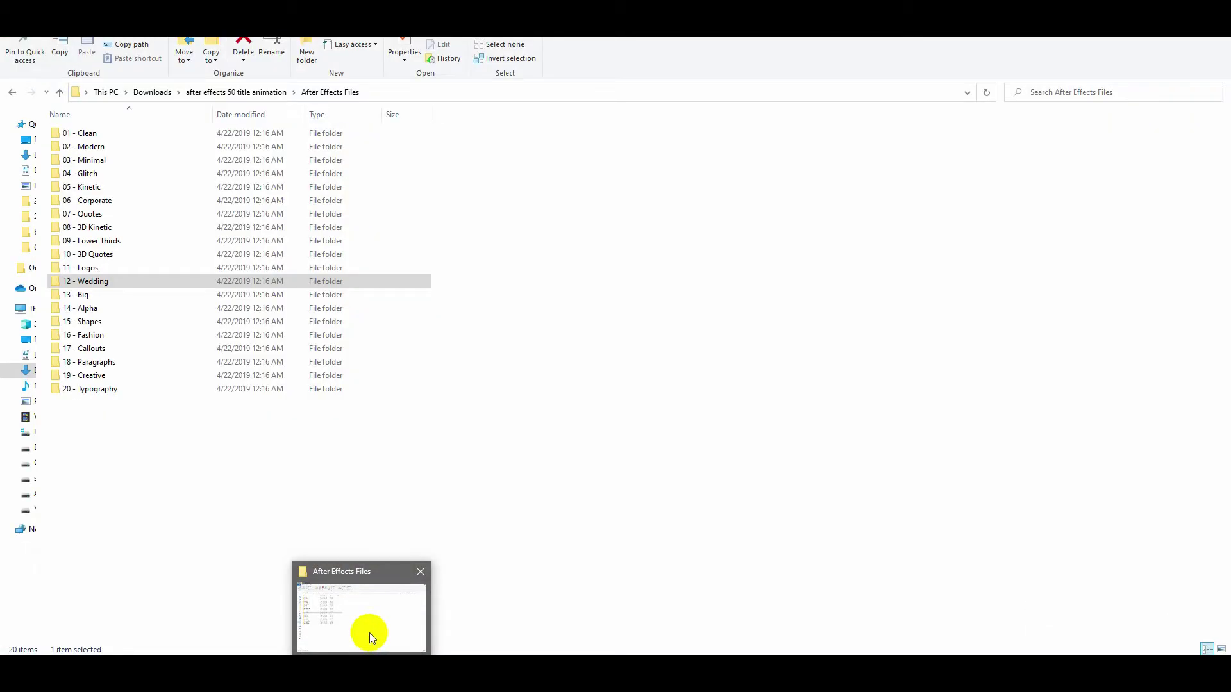
left_click(369, 638)
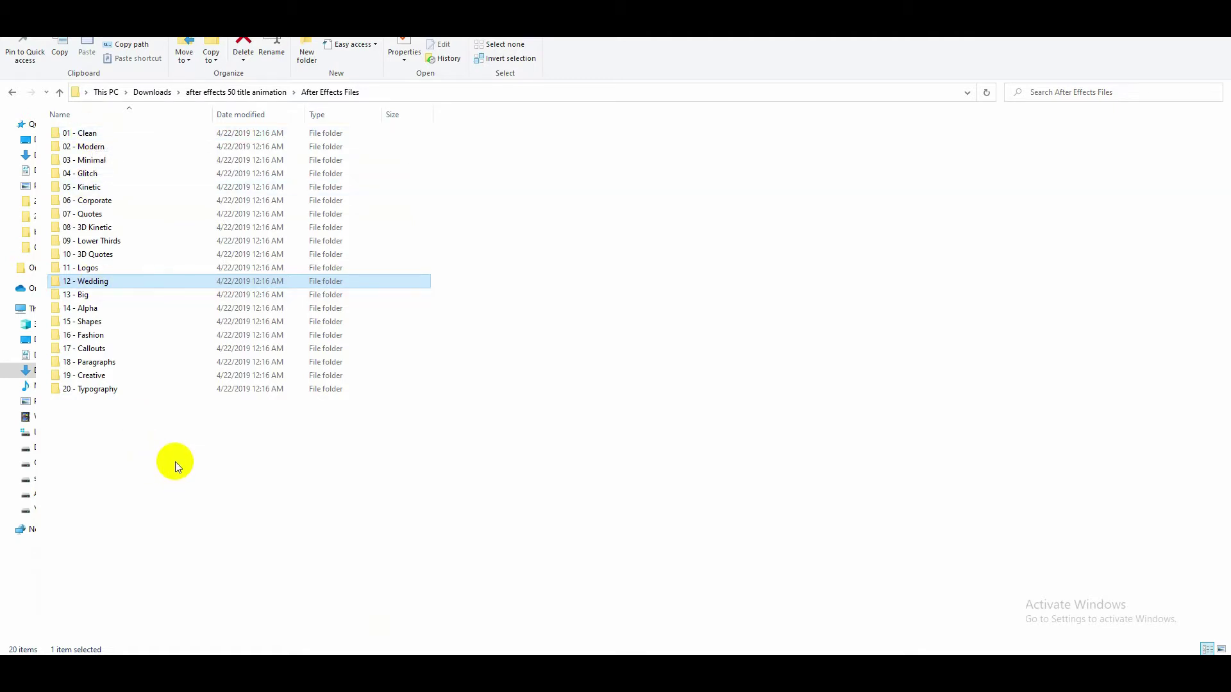
left_click(90, 134)
left_click(118, 160)
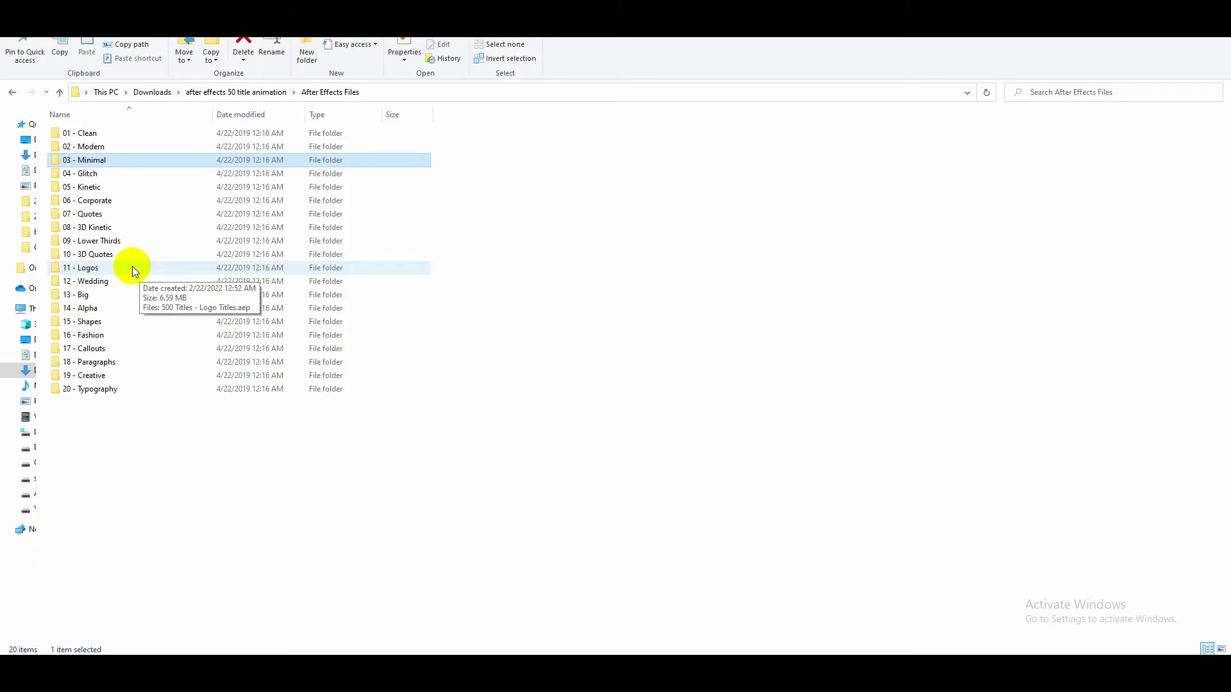
left_click(106, 241)
double_click(54, 241)
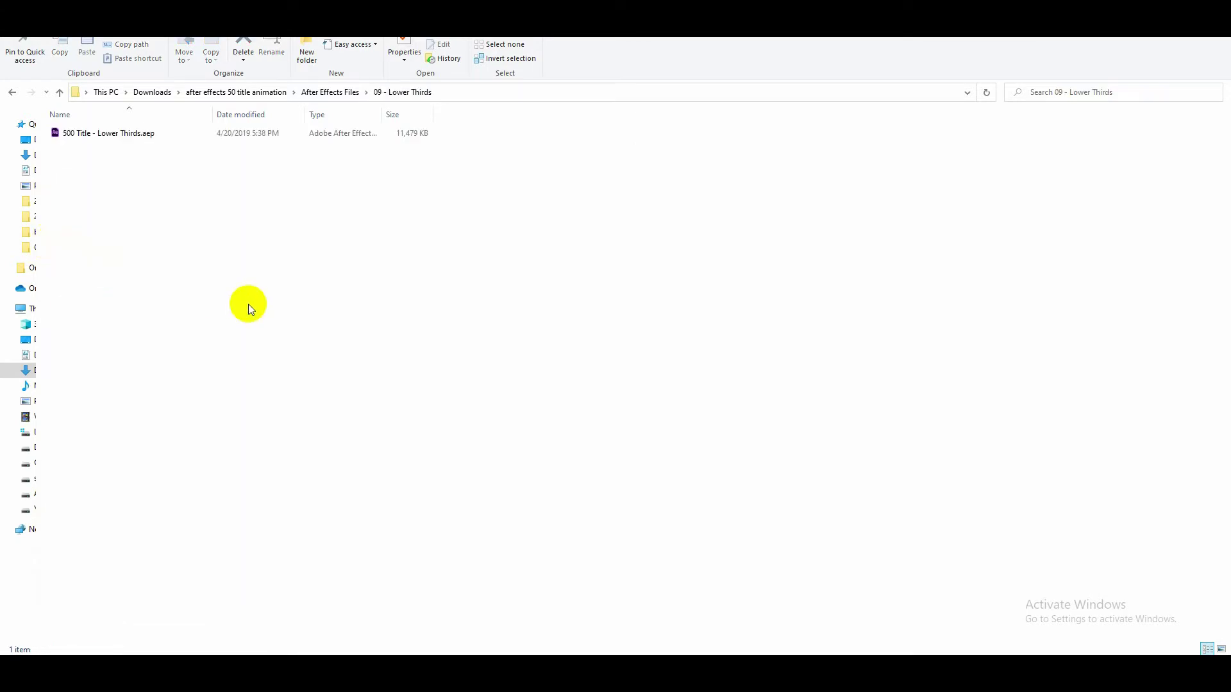
left_click(61, 135)
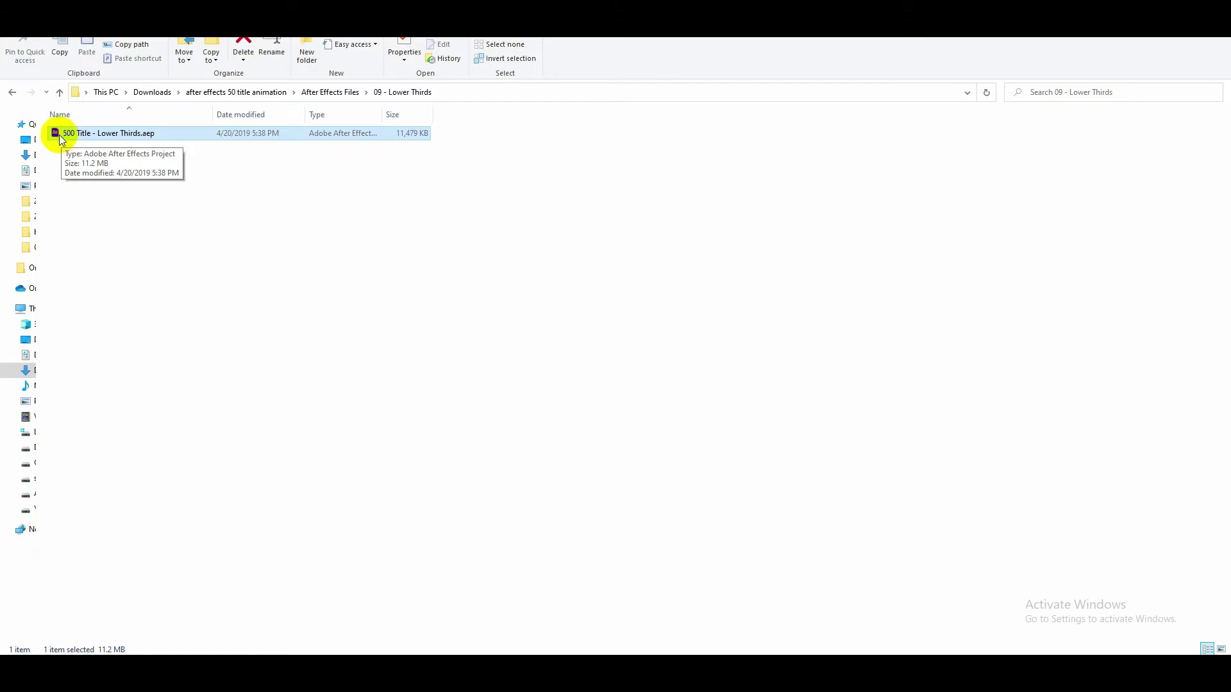
left_click(60, 93)
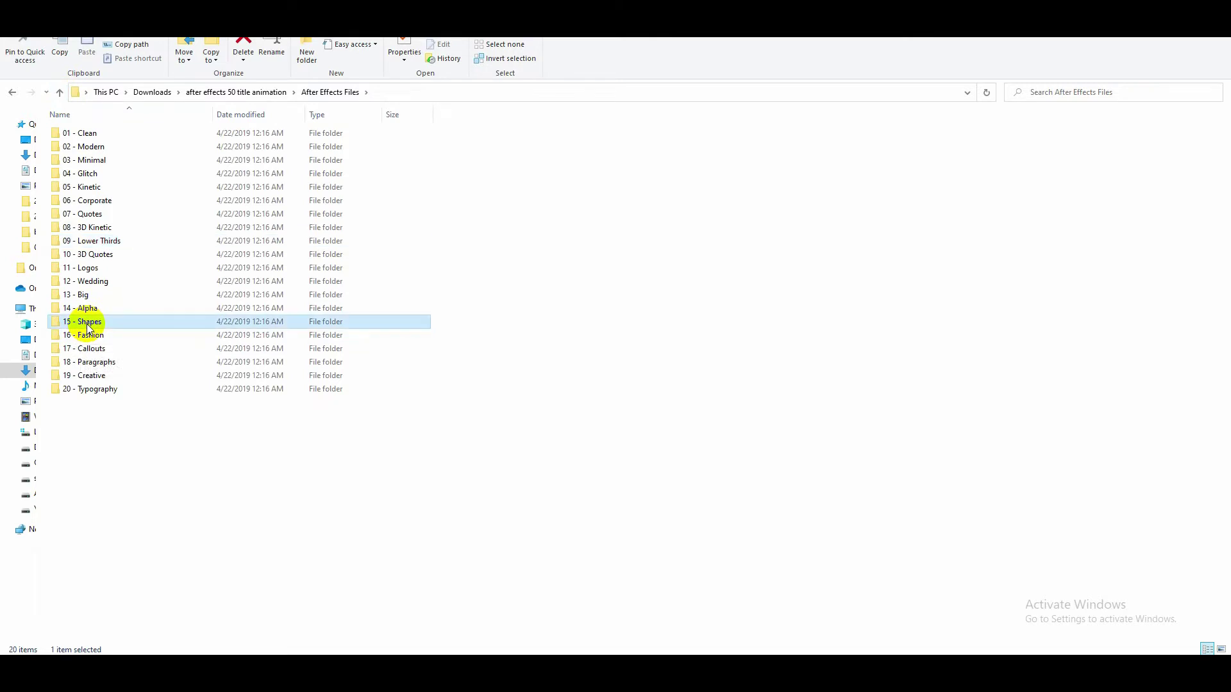
- Look inside the 15 - Shapes and 20 - Typography subfolders, returning to the After Effects Files folder
double_click(80, 322)
left_click(60, 93)
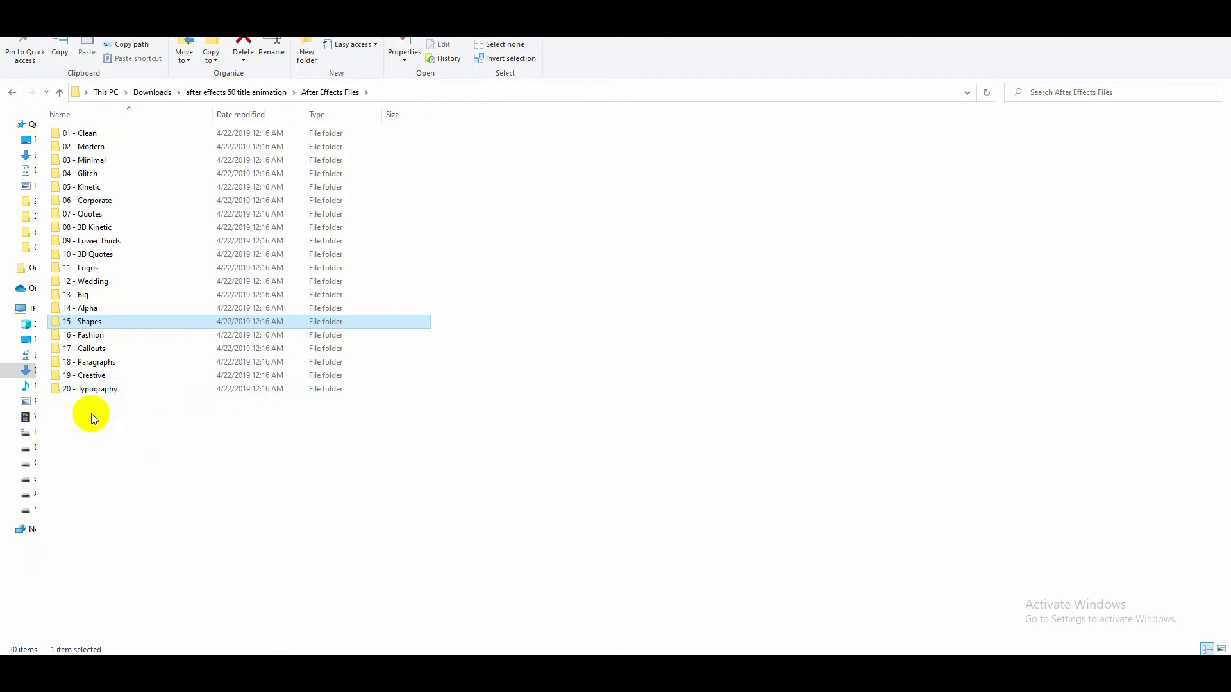
left_click(117, 390)
double_click(116, 390)
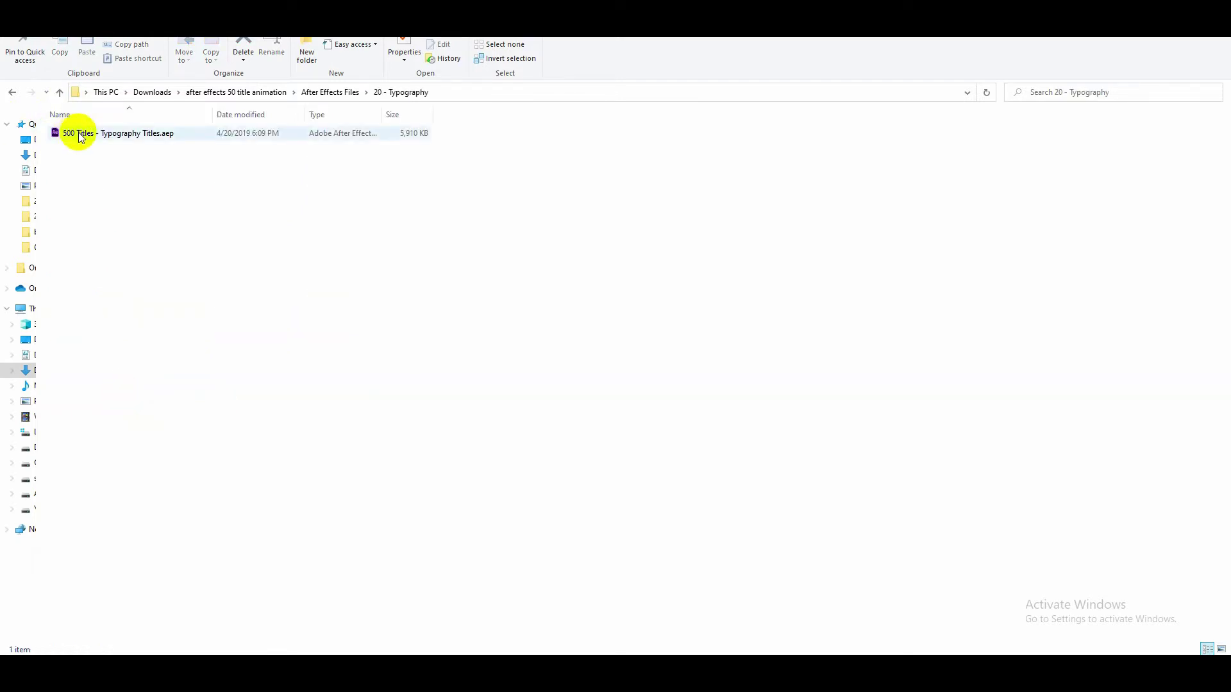
left_click(57, 92)
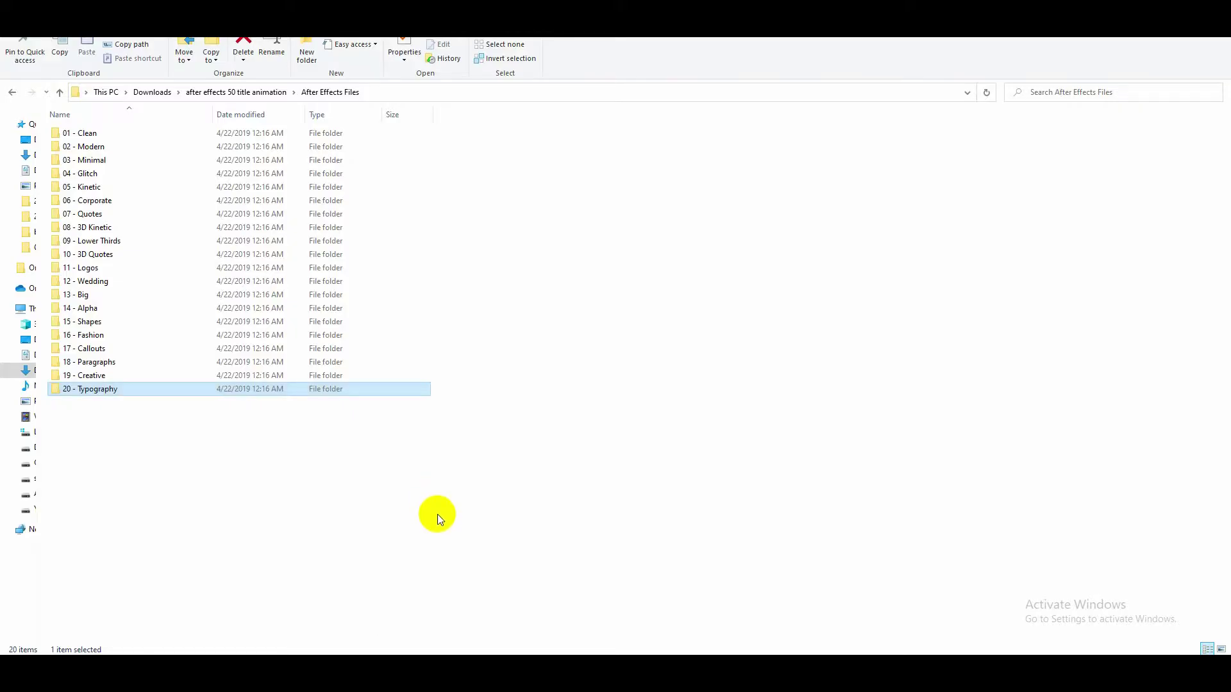
- Open 500 Title - Lower Thirds.aep from the 09 - Lower Thirds folder in After Effects, discarding changes to the open Wedding project
left_click(437, 514)
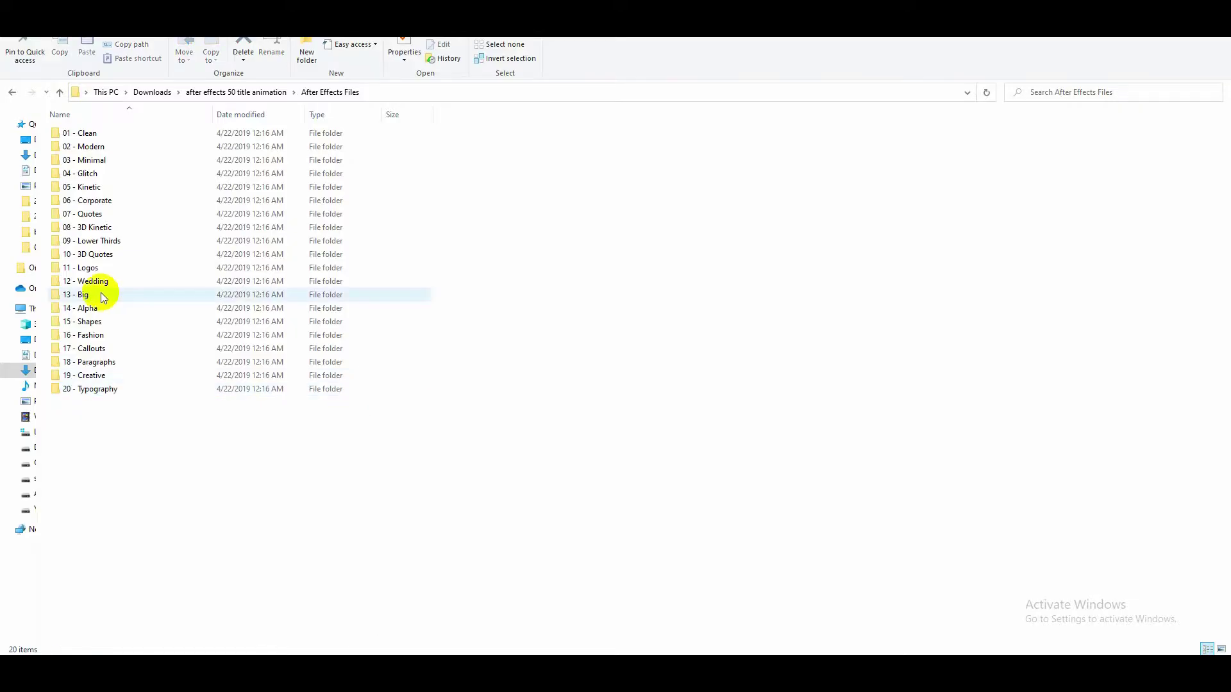
left_click(55, 242)
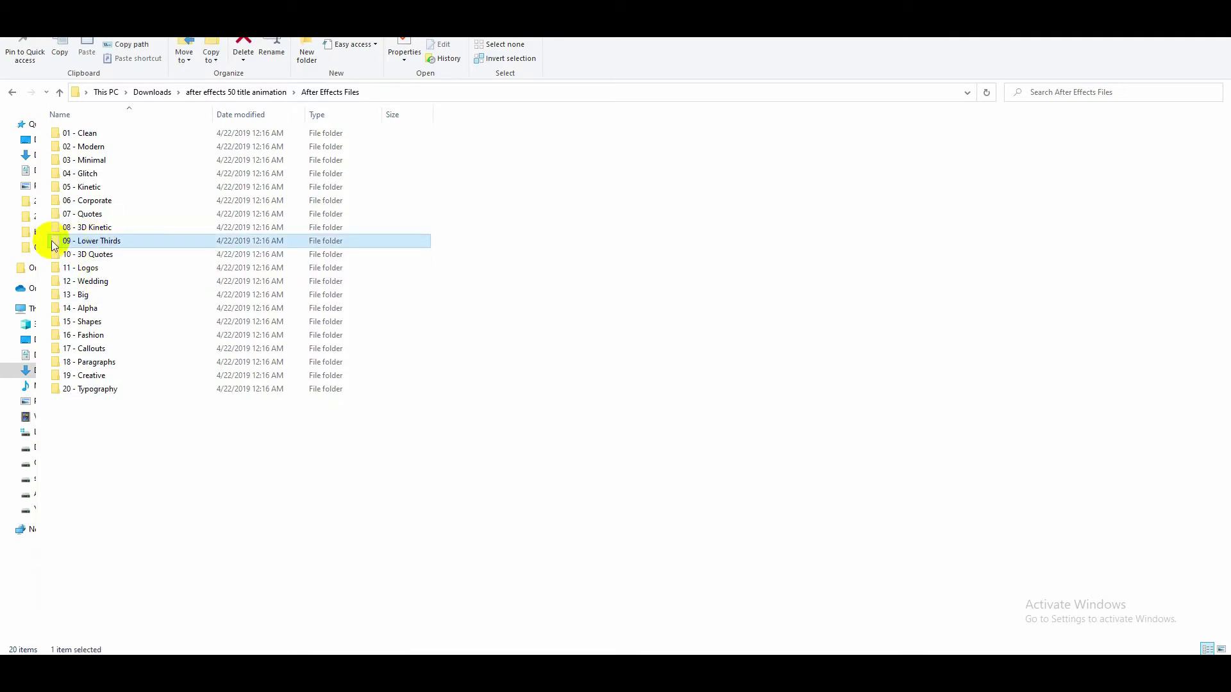
double_click(55, 242)
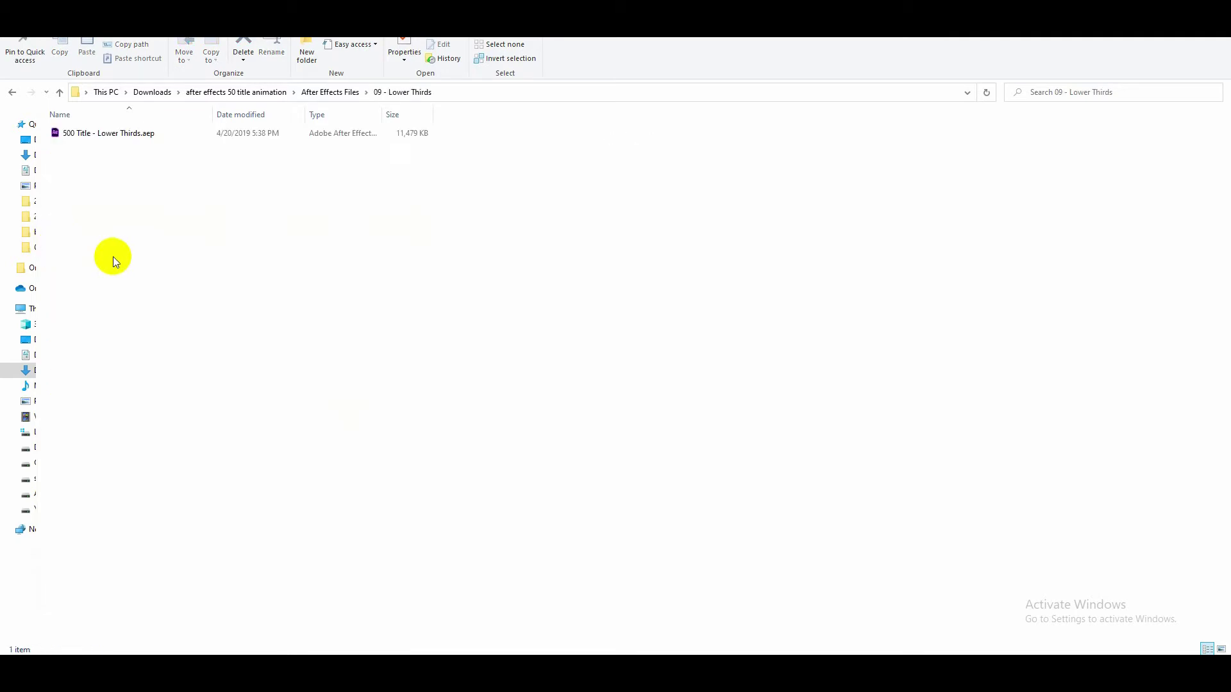
double_click(56, 135)
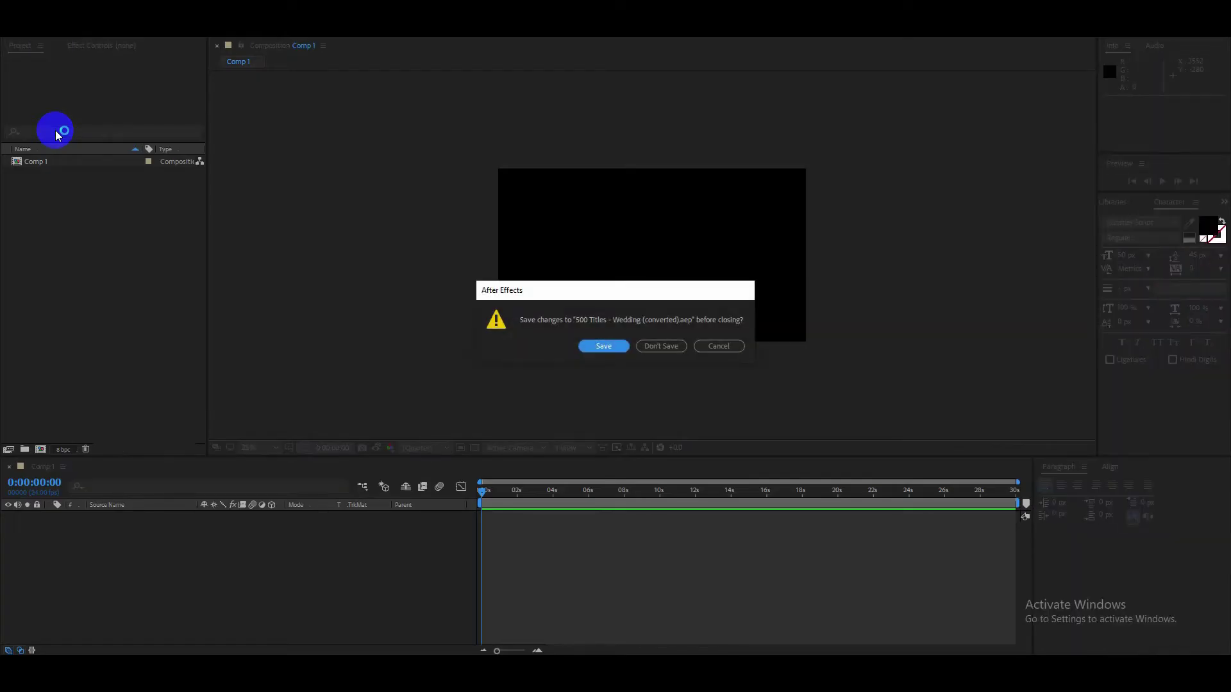
left_click(566, 294)
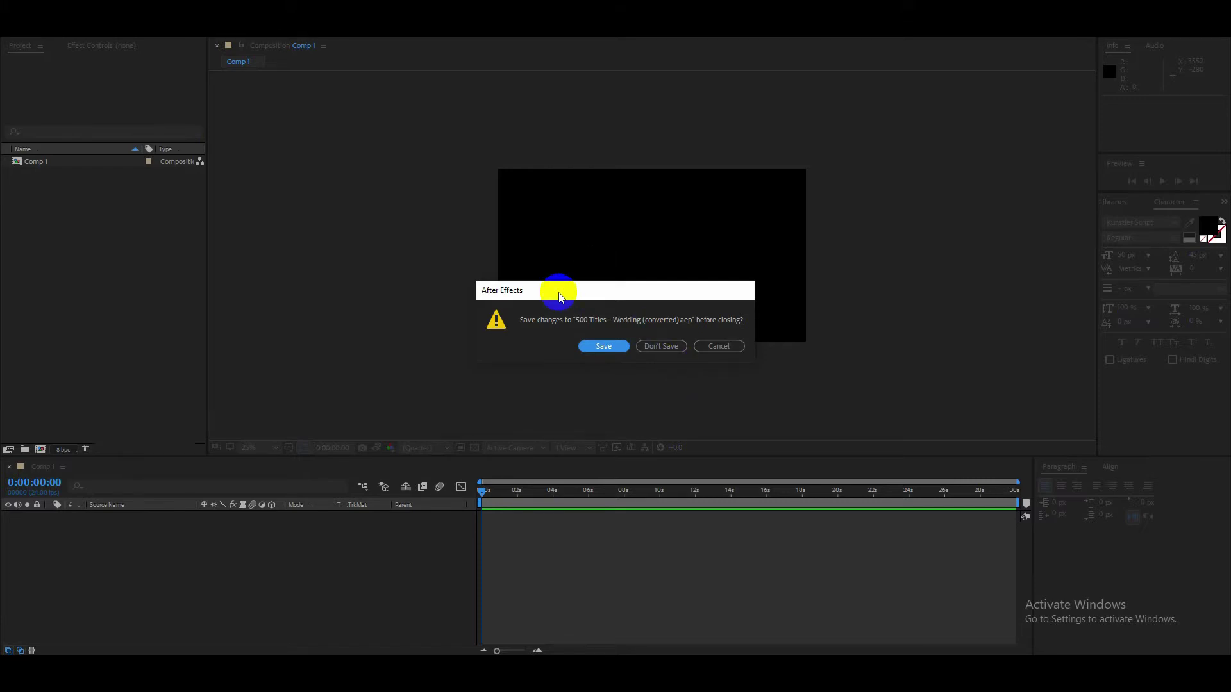
left_click_drag(558, 296, 522, 284)
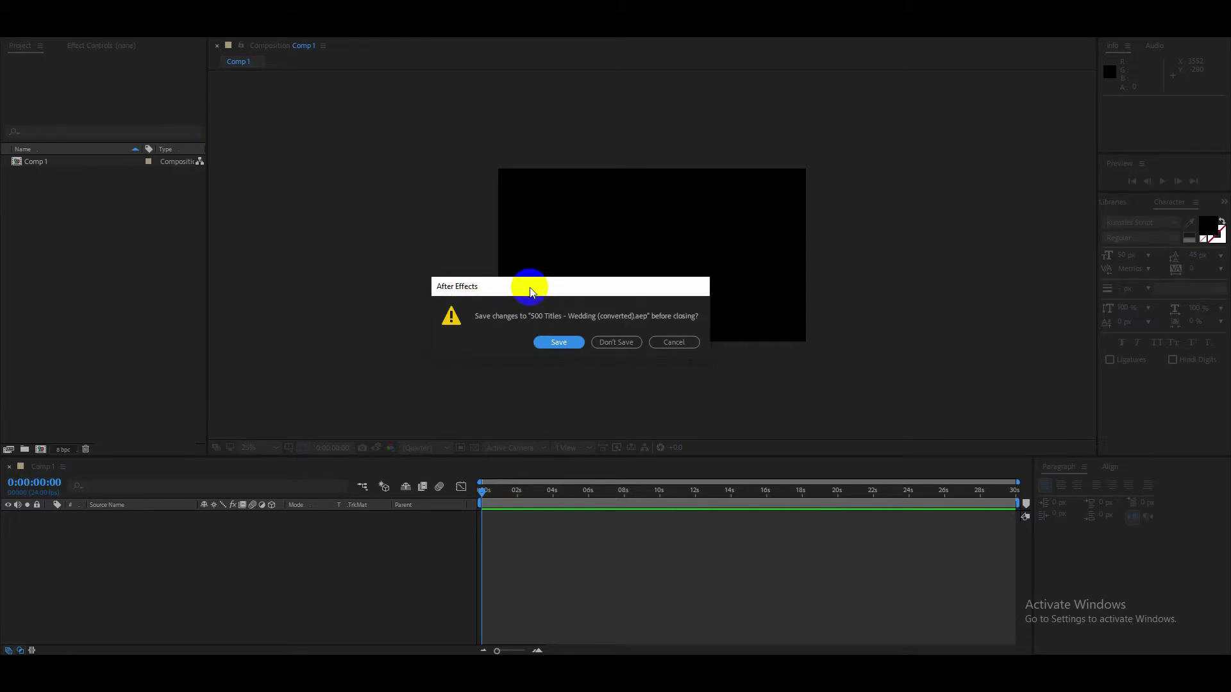
left_click(625, 346)
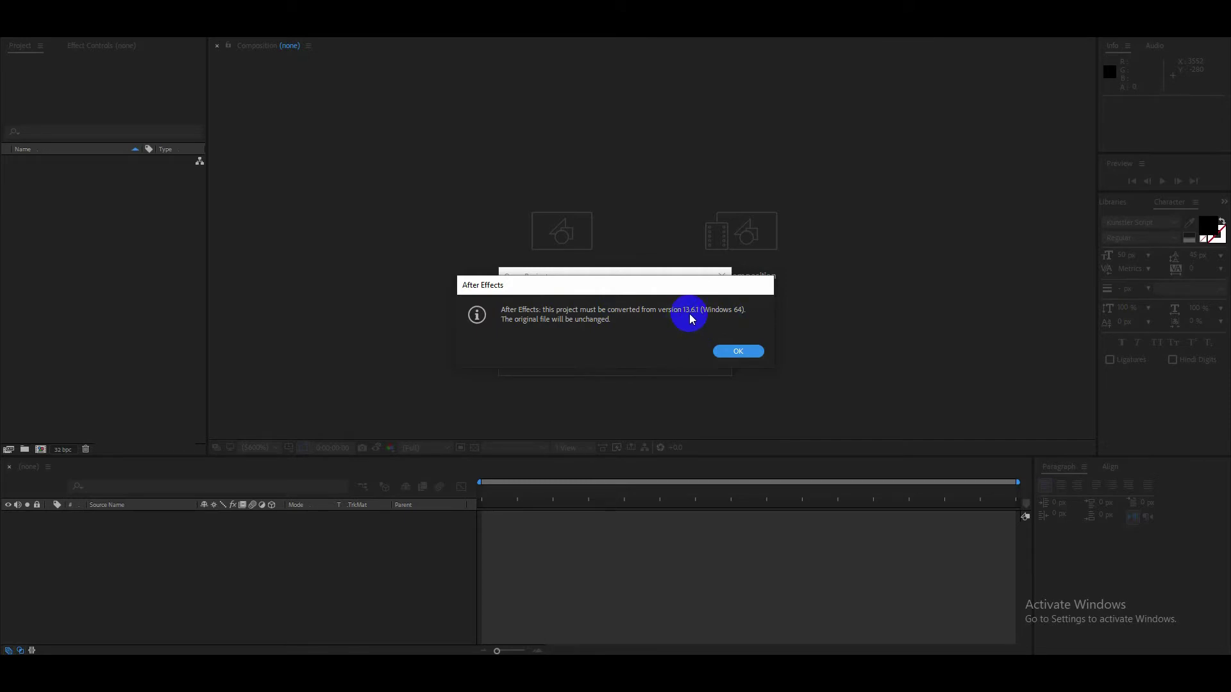
- Accept the project's version conversion, dismiss the Typekit warning, and cancel resolving the missing fonts
left_click(737, 351)
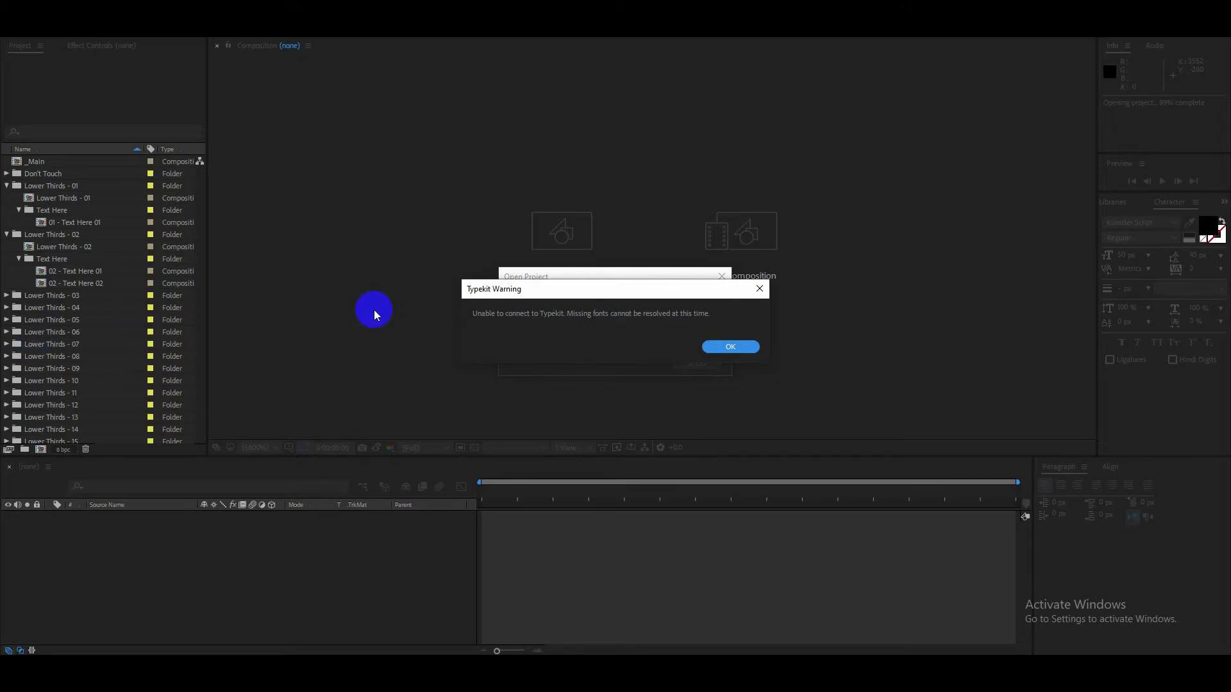
left_click(731, 347)
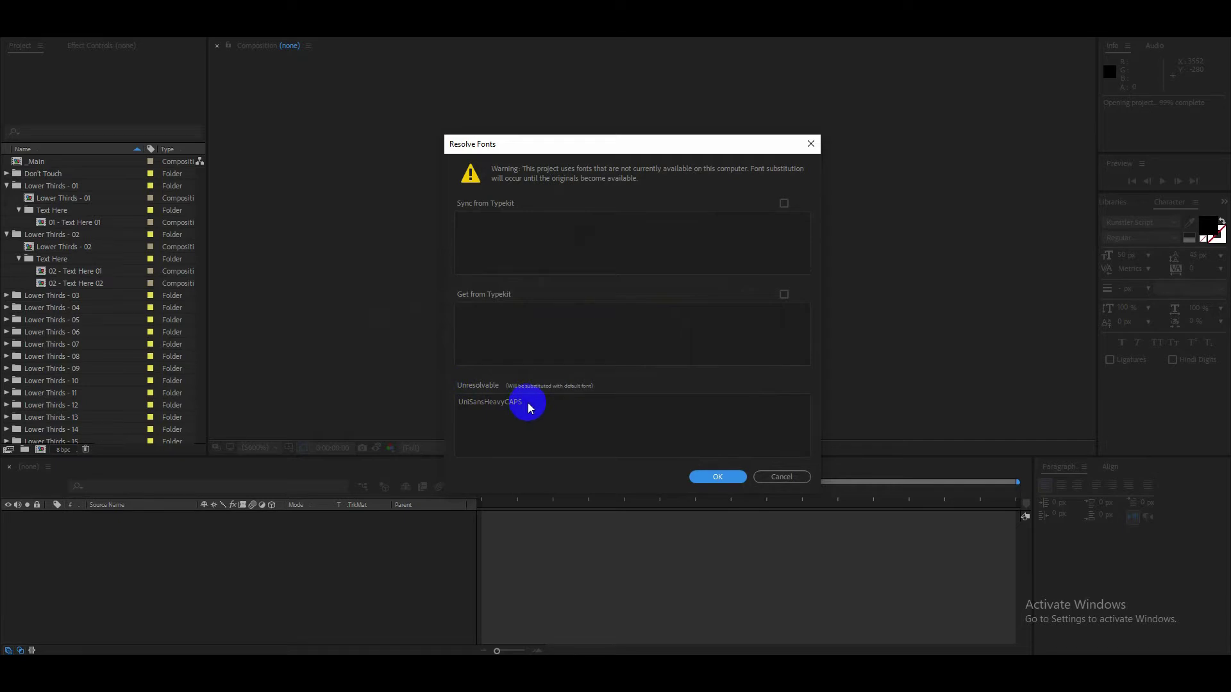
left_click(797, 476)
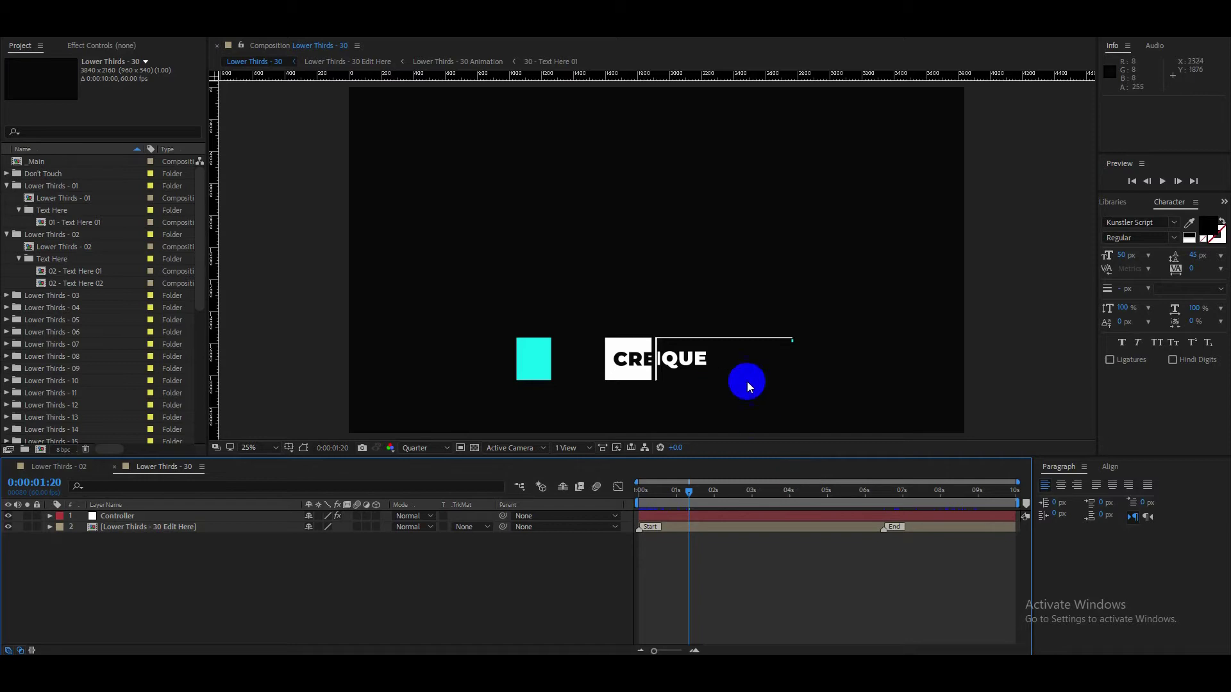
- Preview the Lower Thirds - 30 animation from the start of the timeline
left_click_drag(681, 492, 609, 495)
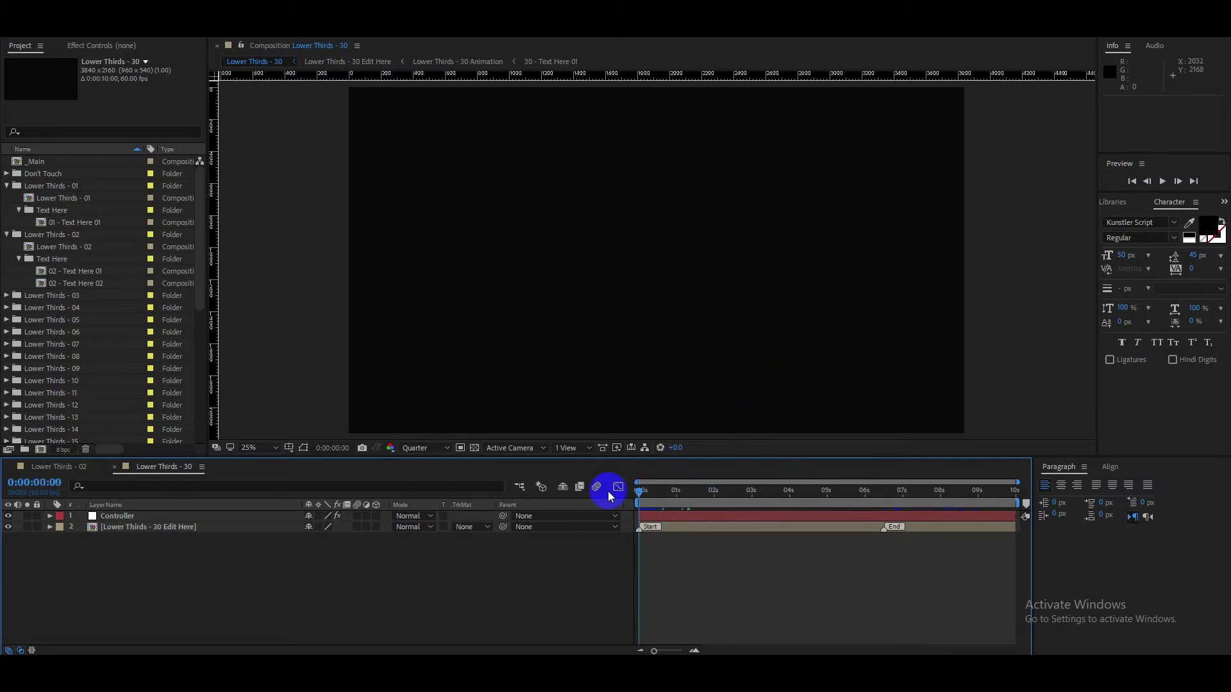
key("space")
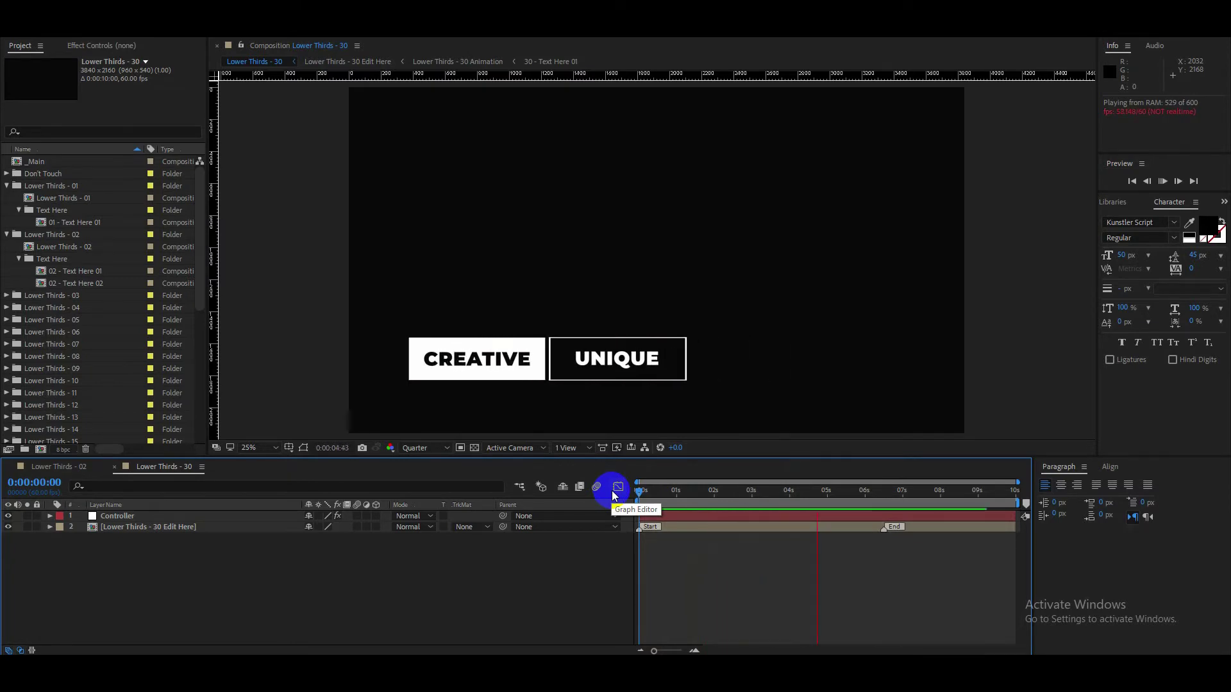
key("space")
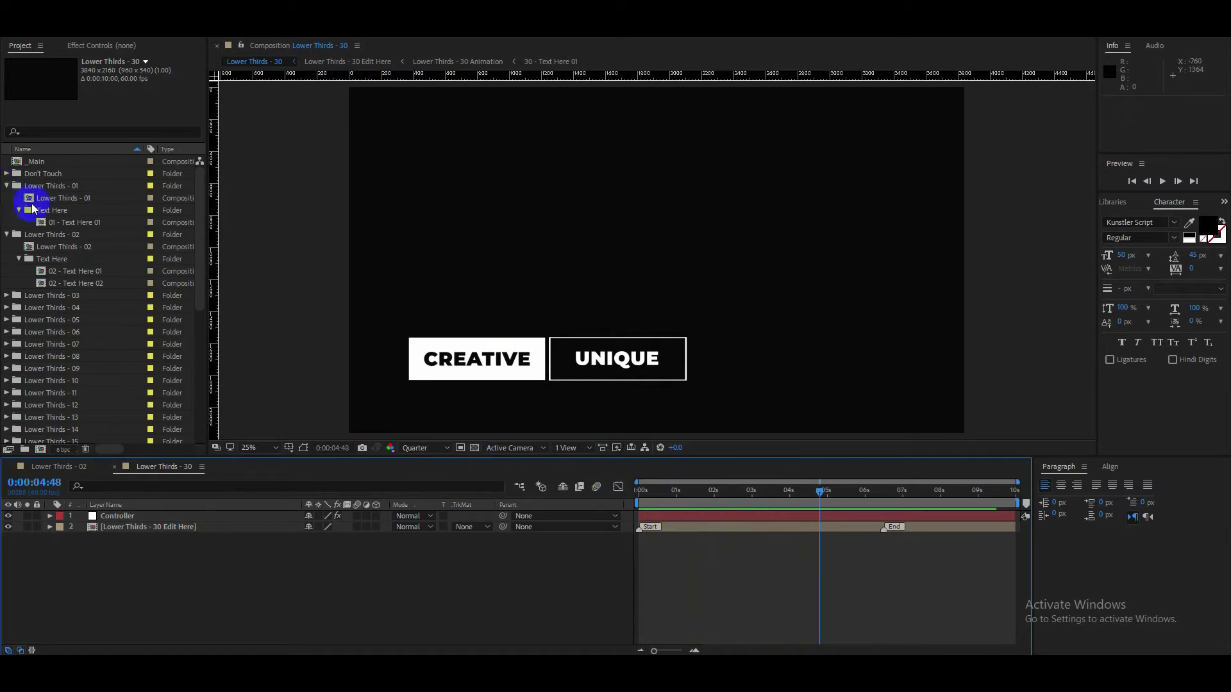
- Collapse the expanded Lower Thirds - 01, 02 and 30 folders in the project list
left_click(6, 188)
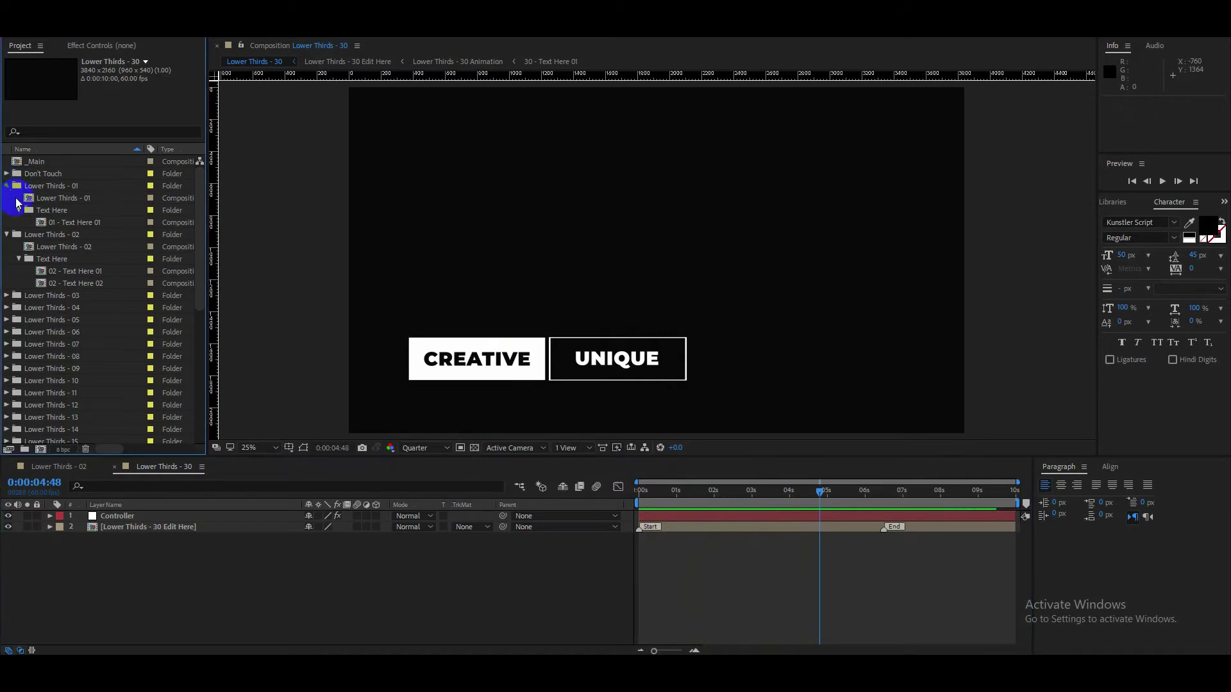
left_click(7, 199)
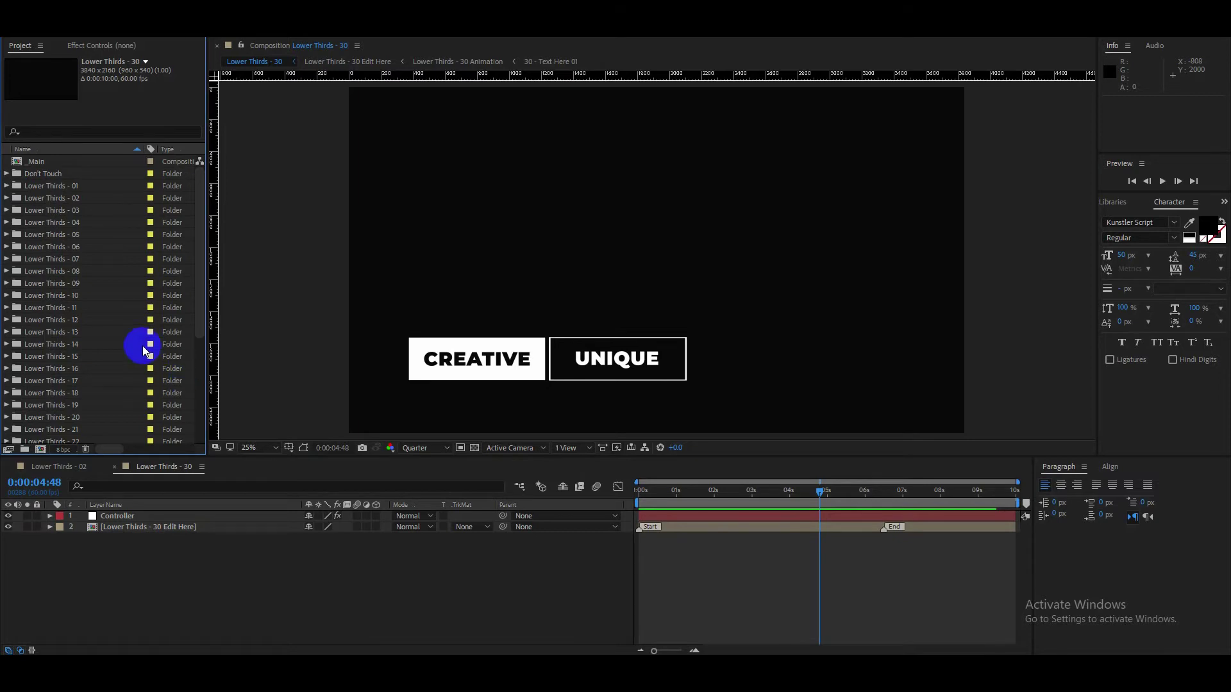
scroll(90, 323, "down", 5)
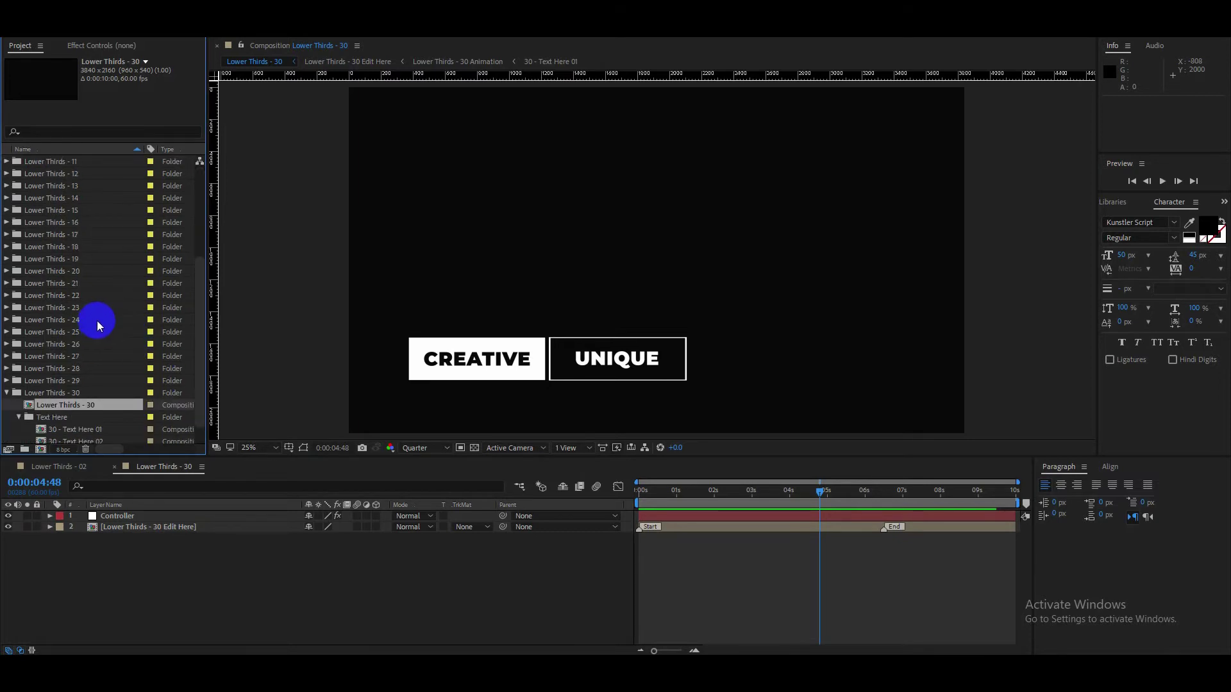
left_click(8, 370)
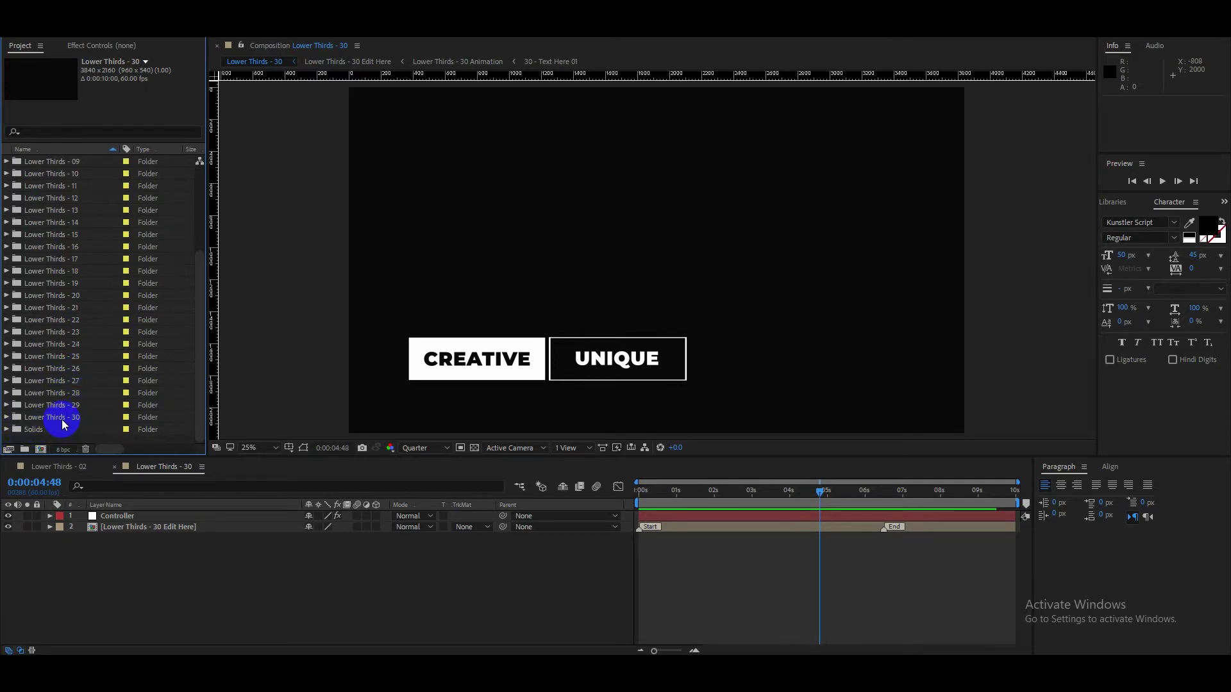
- Expand the Lower Thirds - 30 folder and inspect its main composition and the 30 - Text Here 01 and 02 compositions
double_click(63, 418)
scroll(72, 391, "down", 1)
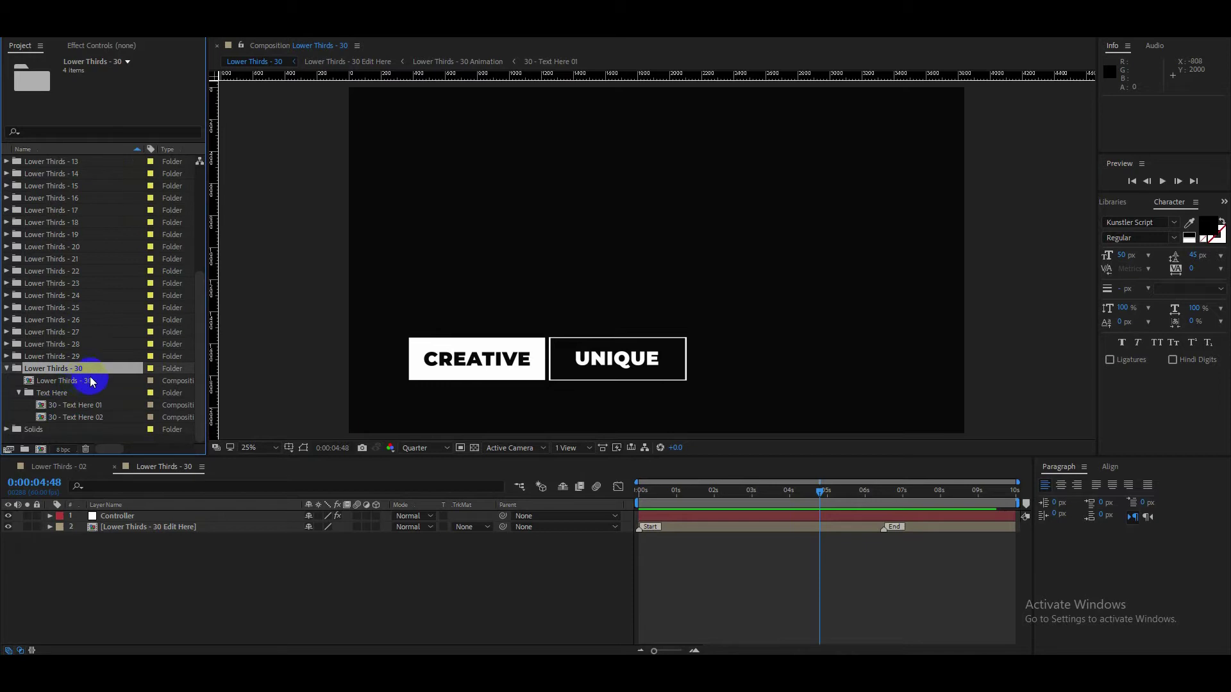
left_click(71, 383)
left_click(97, 406)
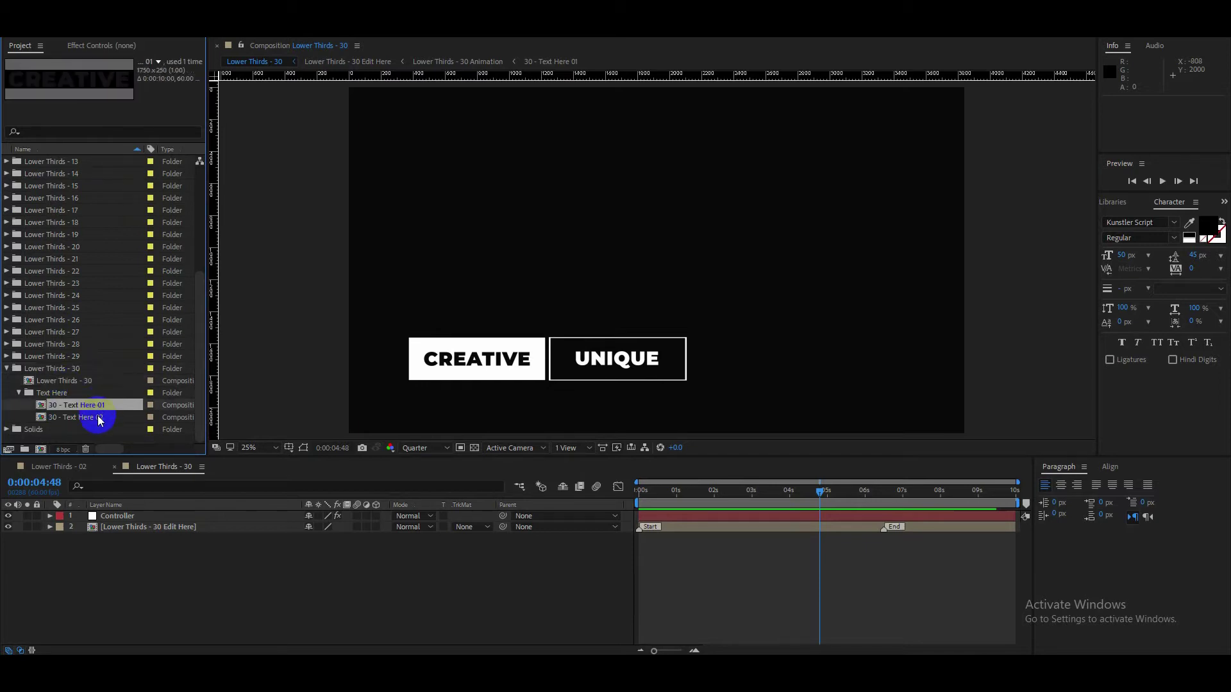
left_click(100, 418)
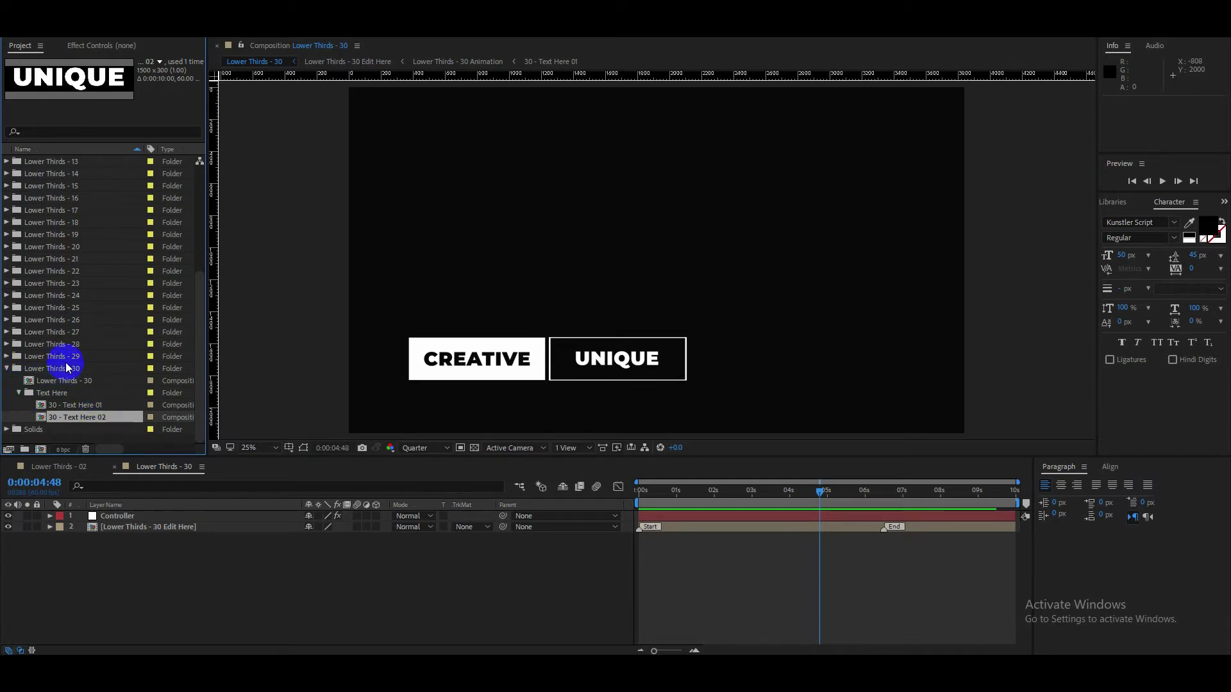
- Open the Lower Thirds - 30 composition from the project and play it back from the beginning
left_click(51, 382)
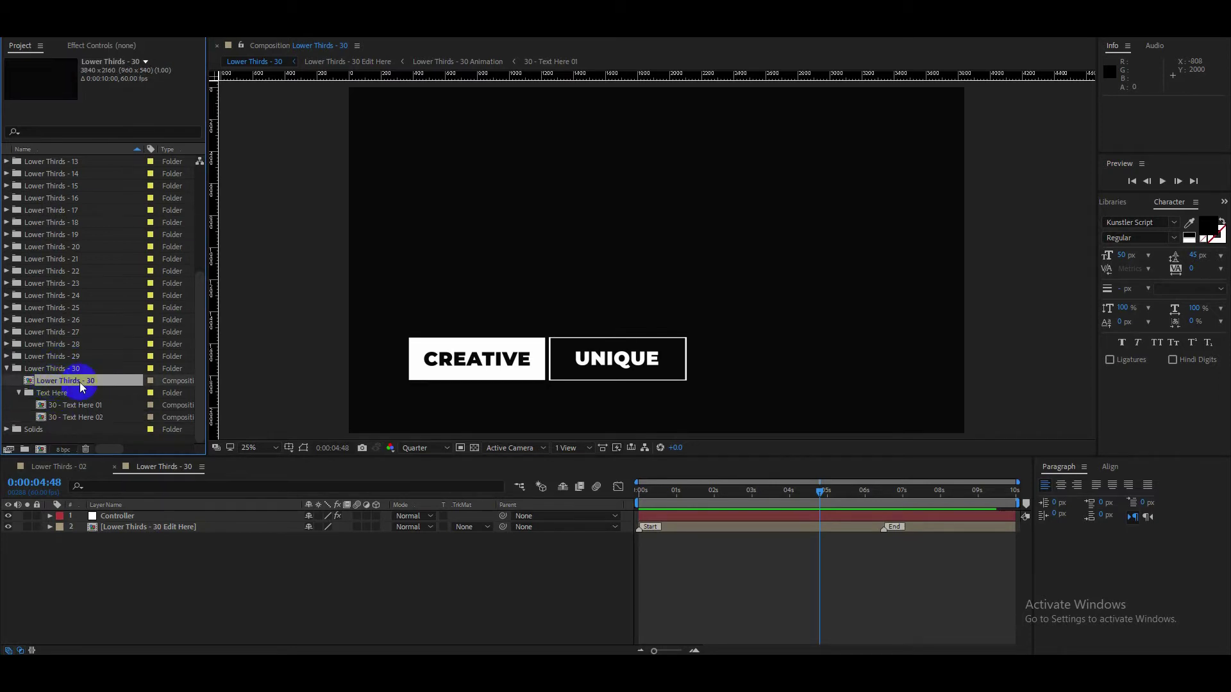
double_click(28, 384)
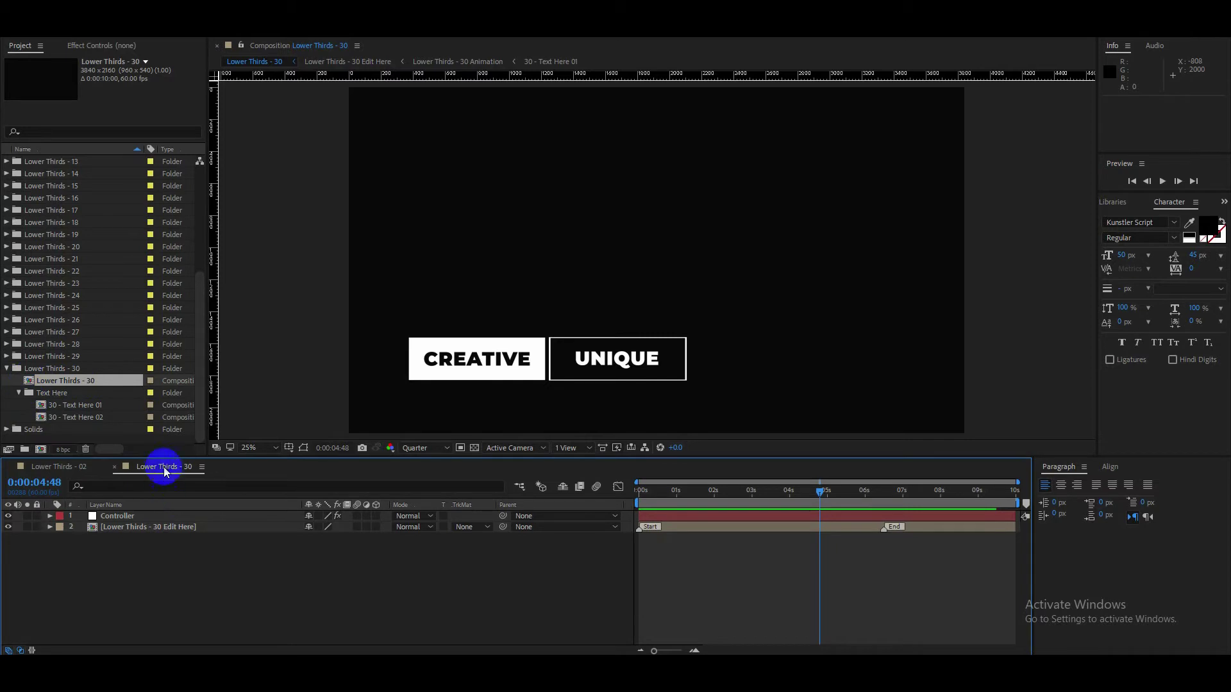
left_click_drag(817, 492, 516, 503)
key("space")
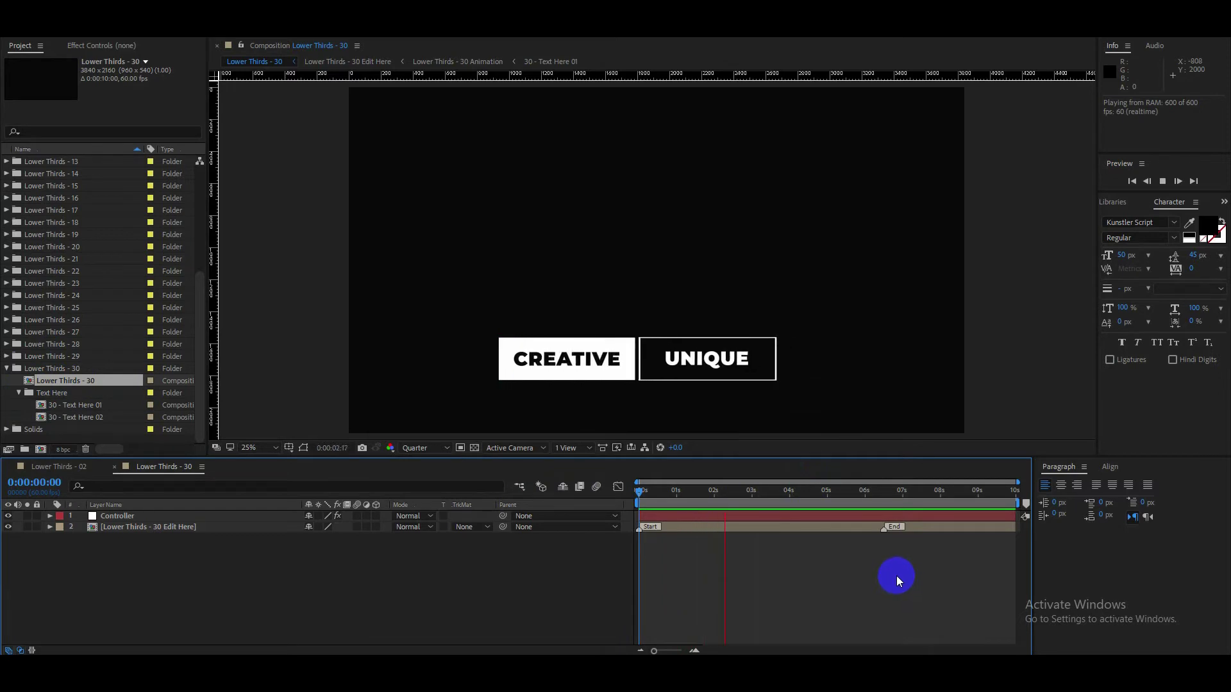
key("space")
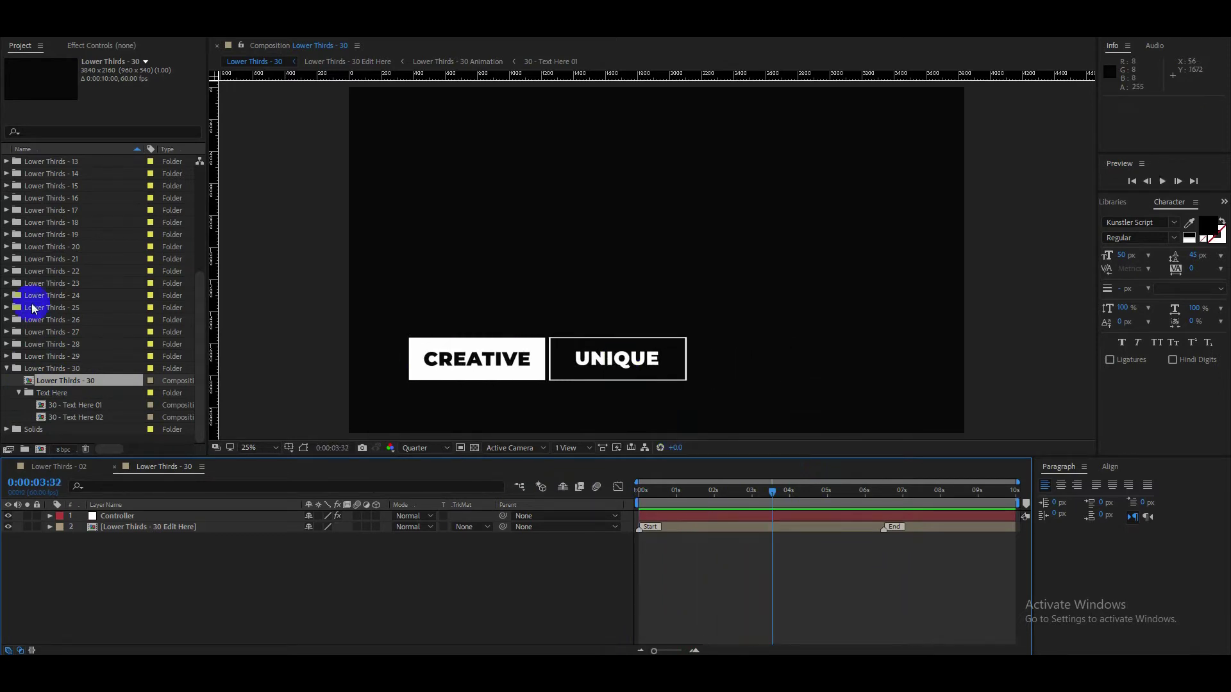
- Open the Lower Thirds - 25 composition from its project folder and play its animation back from the beginning
left_click(7, 308)
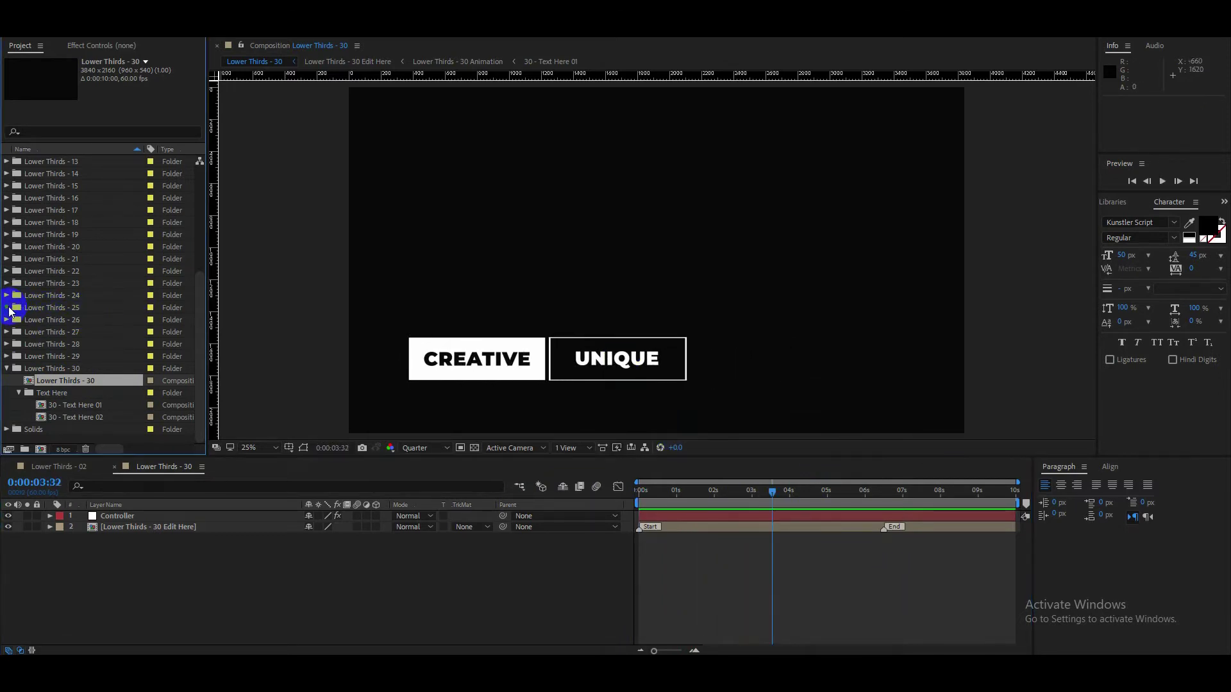
left_click(74, 320)
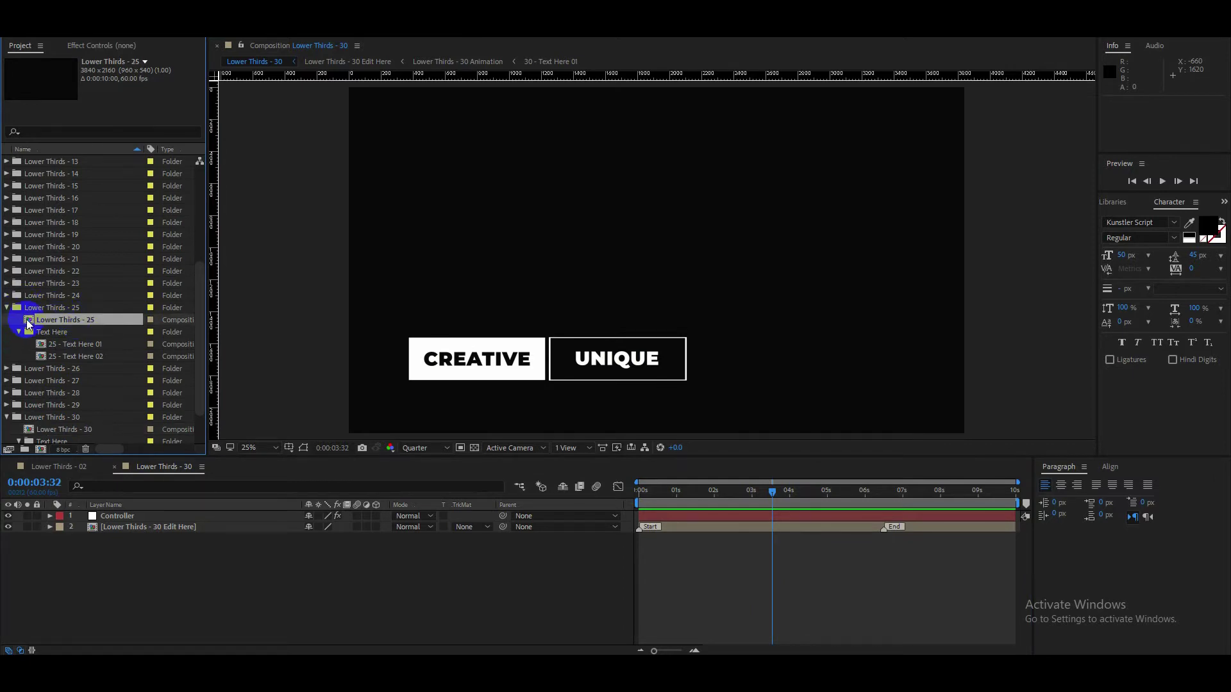
double_click(80, 321)
left_click_drag(690, 493, 632, 493)
key("space")
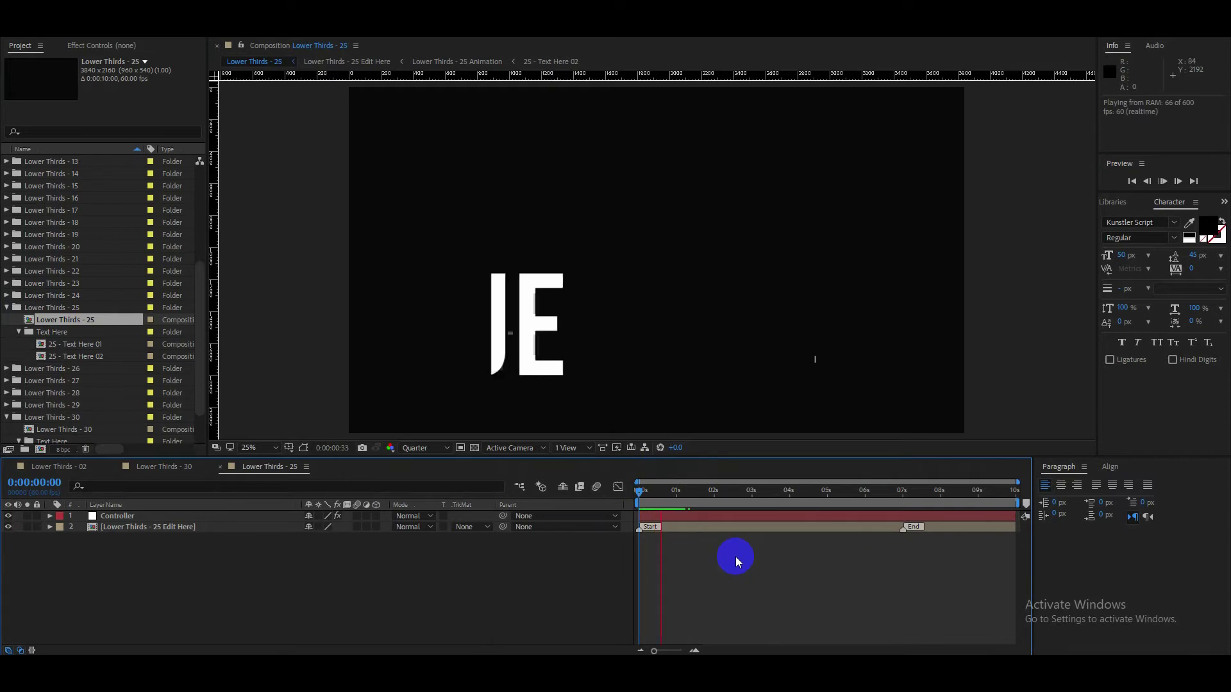
key("space")
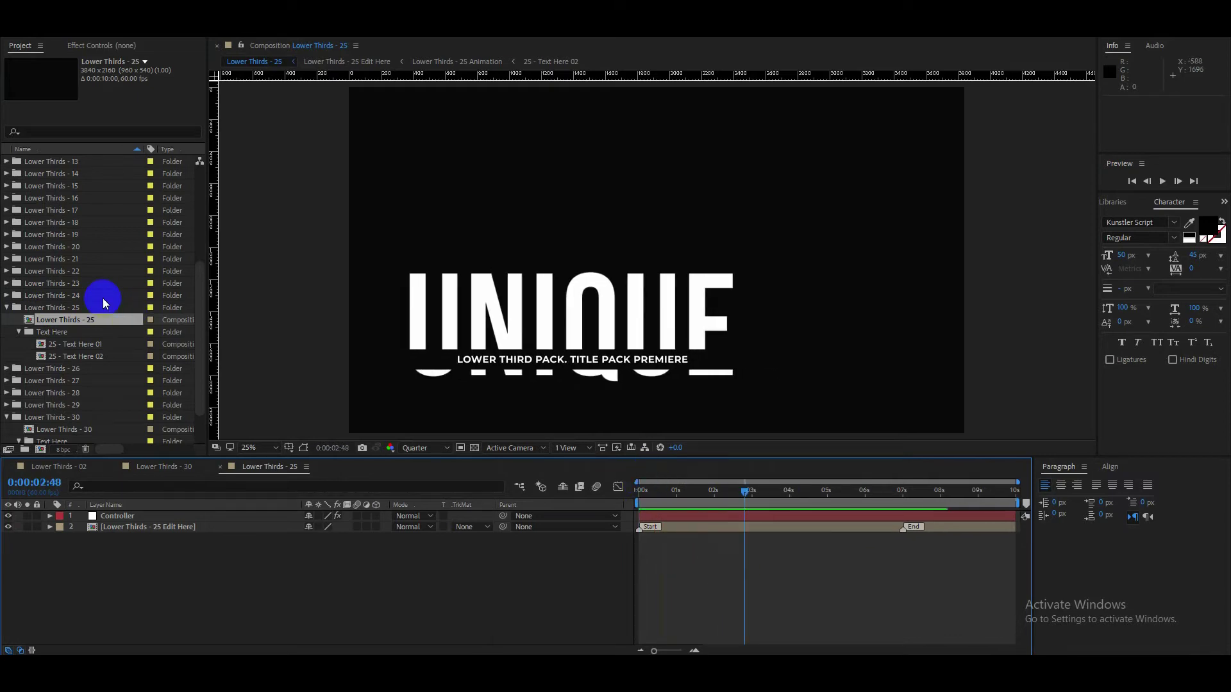
- Open the Lower Thirds - 21 composition from its project folder and preview its animation from the start of the timeline
left_click(7, 258)
left_click(18, 272)
double_click(28, 272)
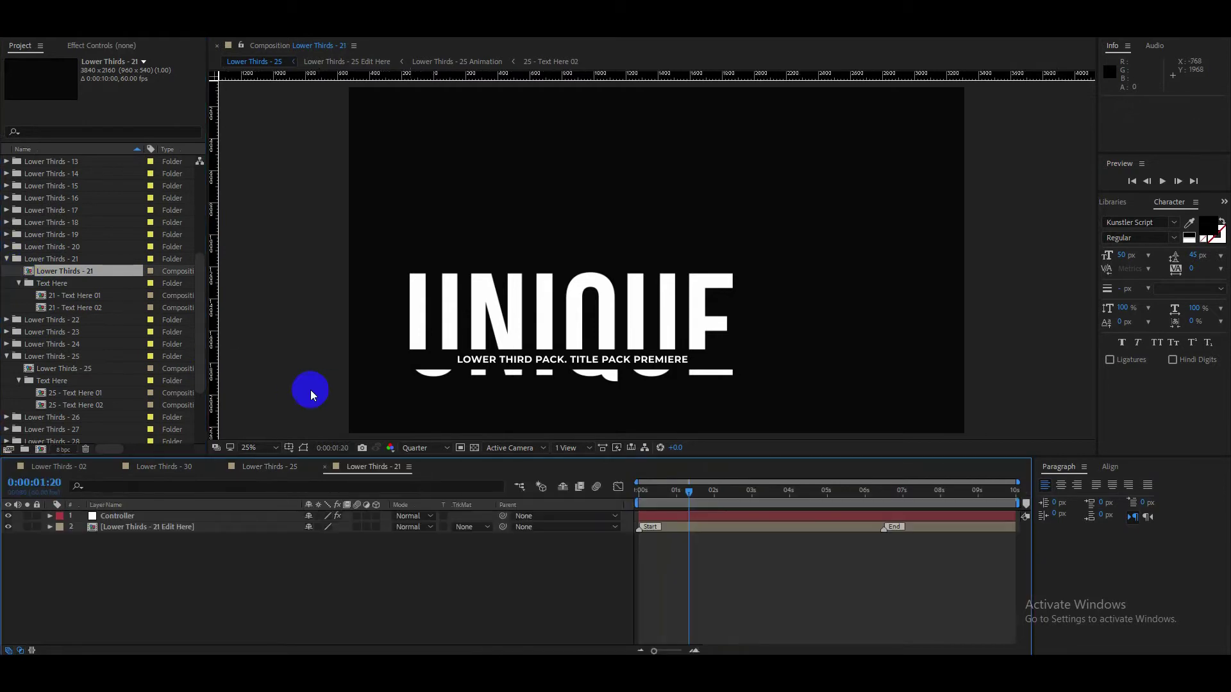
left_click(640, 492)
key("space")
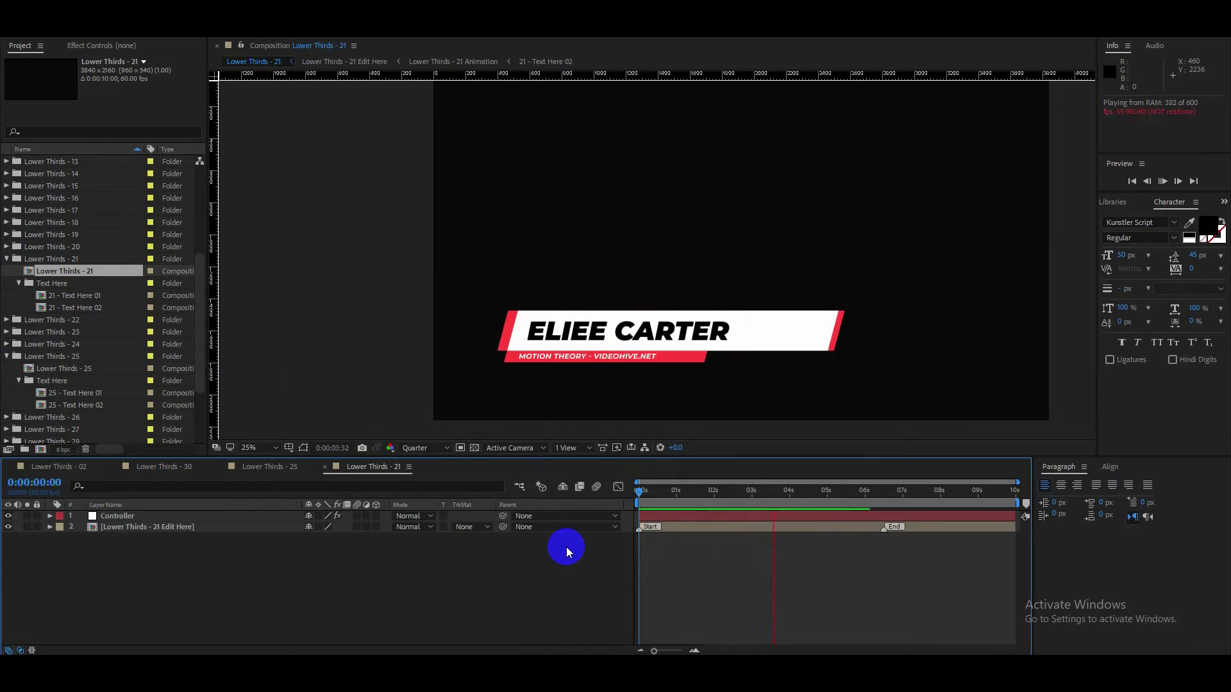
key("space")
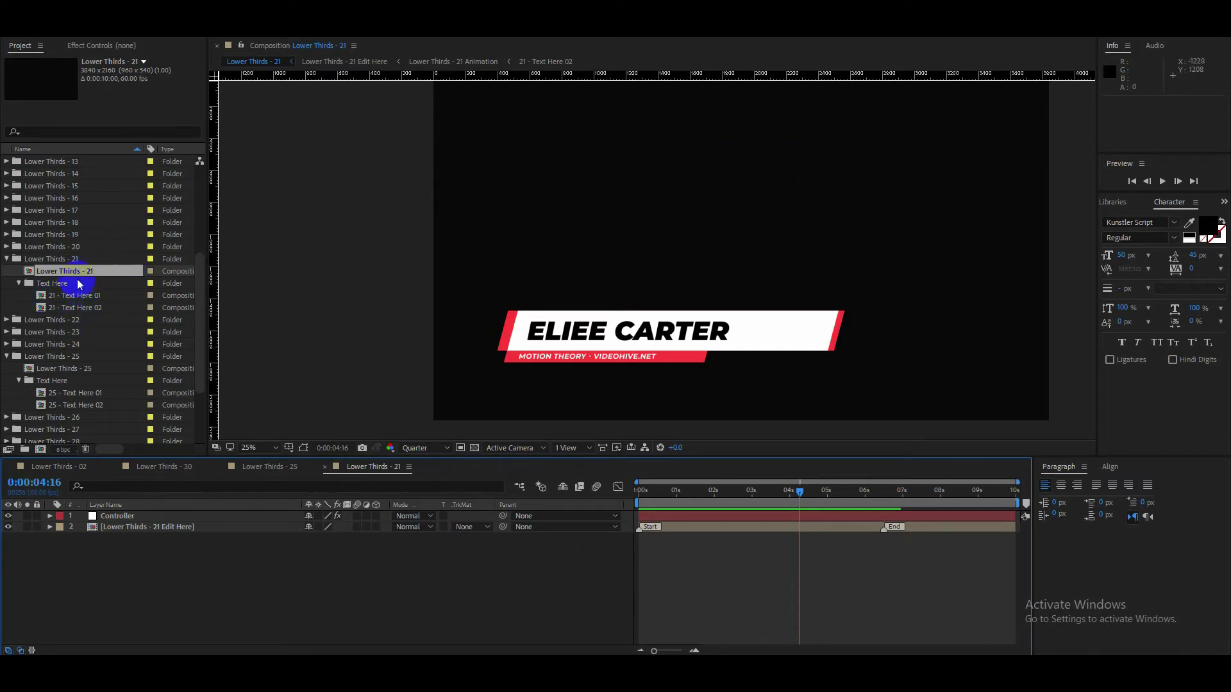
- Inspect the 21 - Text Here 01 and 02 compositions to see which title line each one holds
left_click(94, 297)
left_click(93, 308)
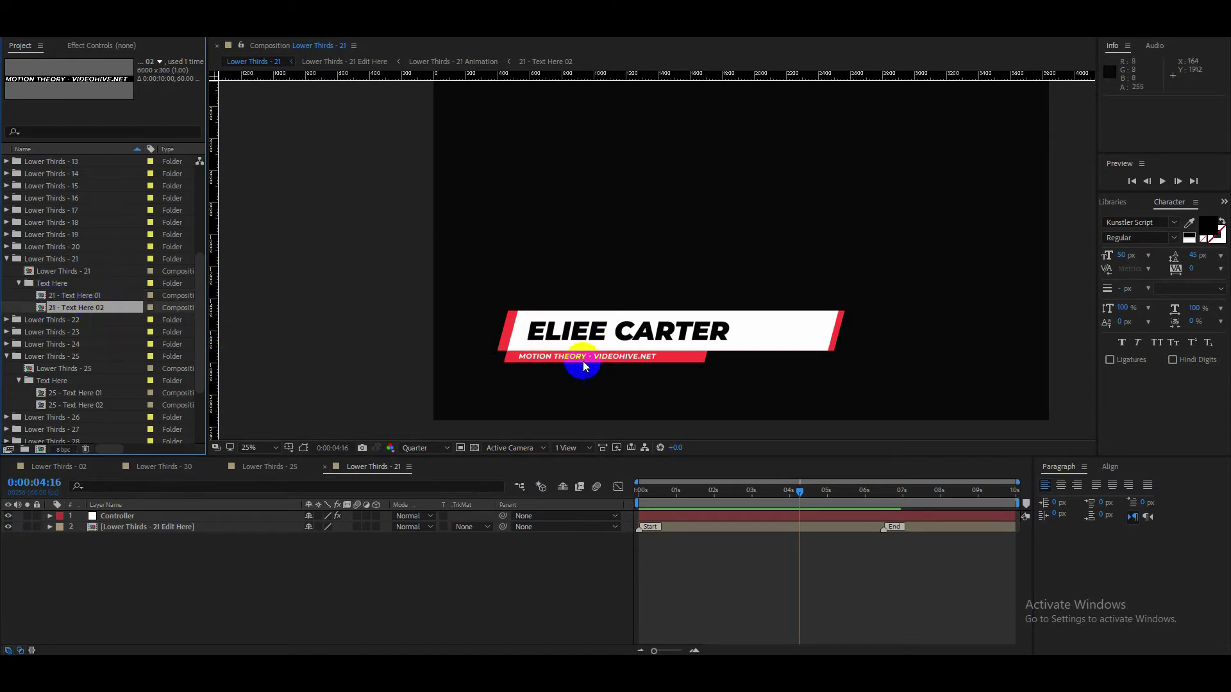
left_click(50, 296)
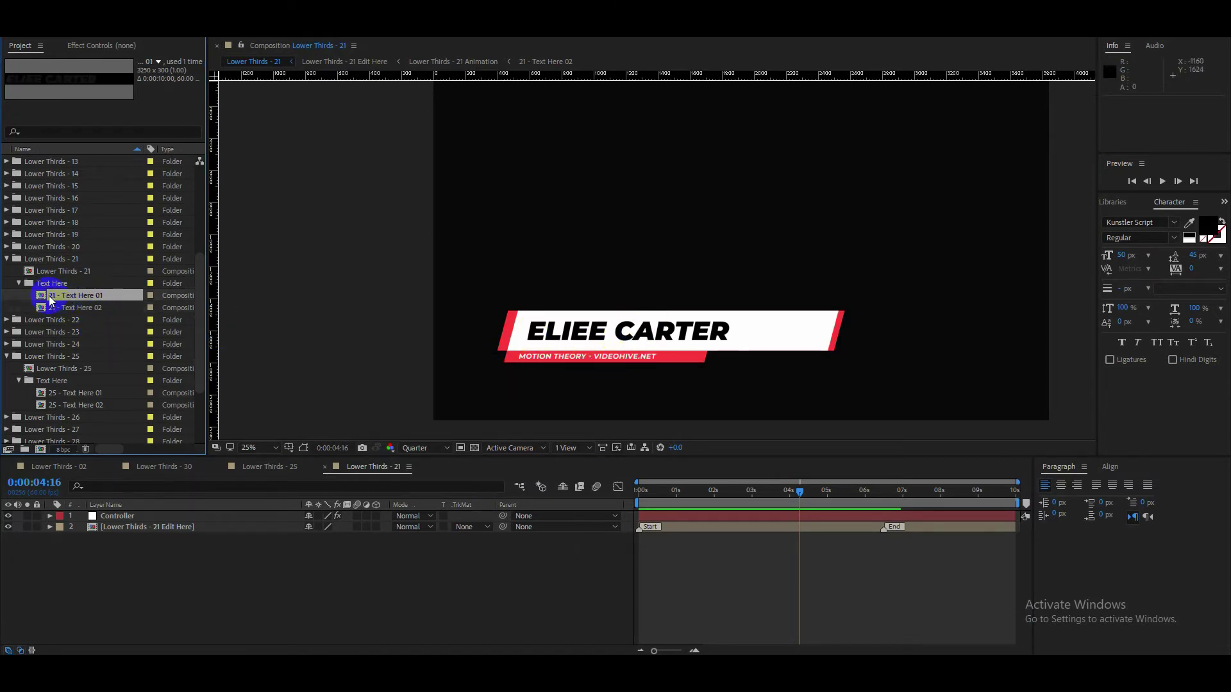
- Replace the main title in the 21 - Text Here 01 composition with "subscribe now" and return to the Lower Thirds - 21 composition
double_click(44, 298)
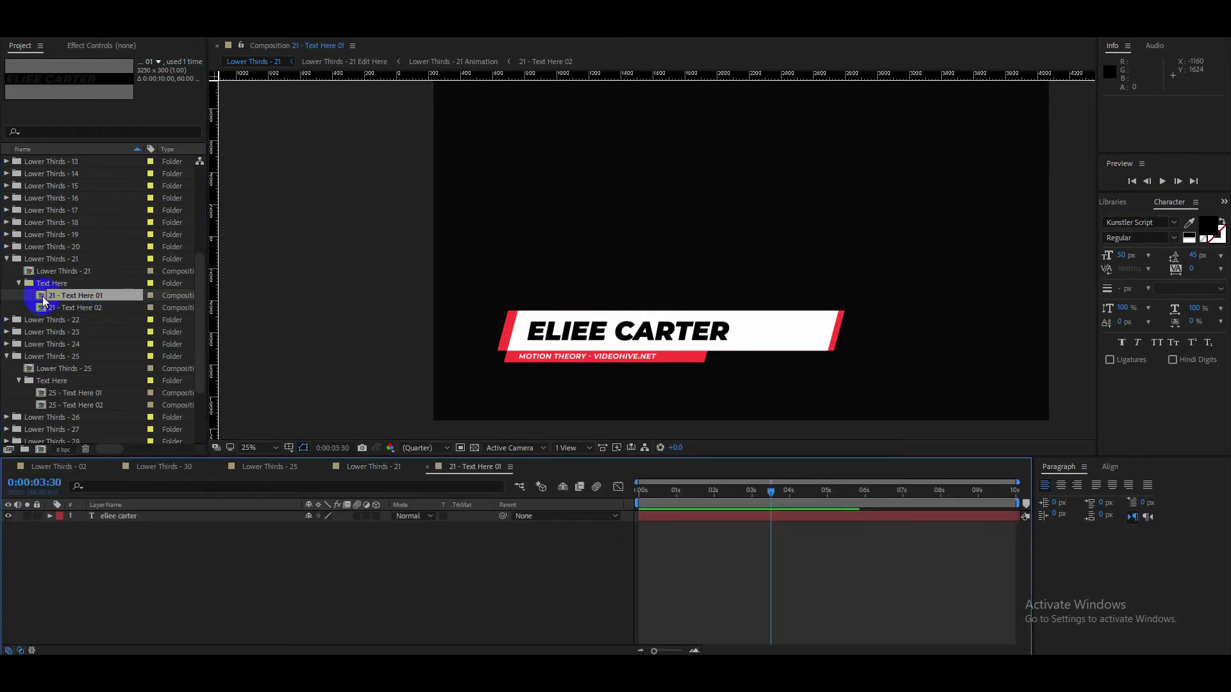
left_click(123, 519)
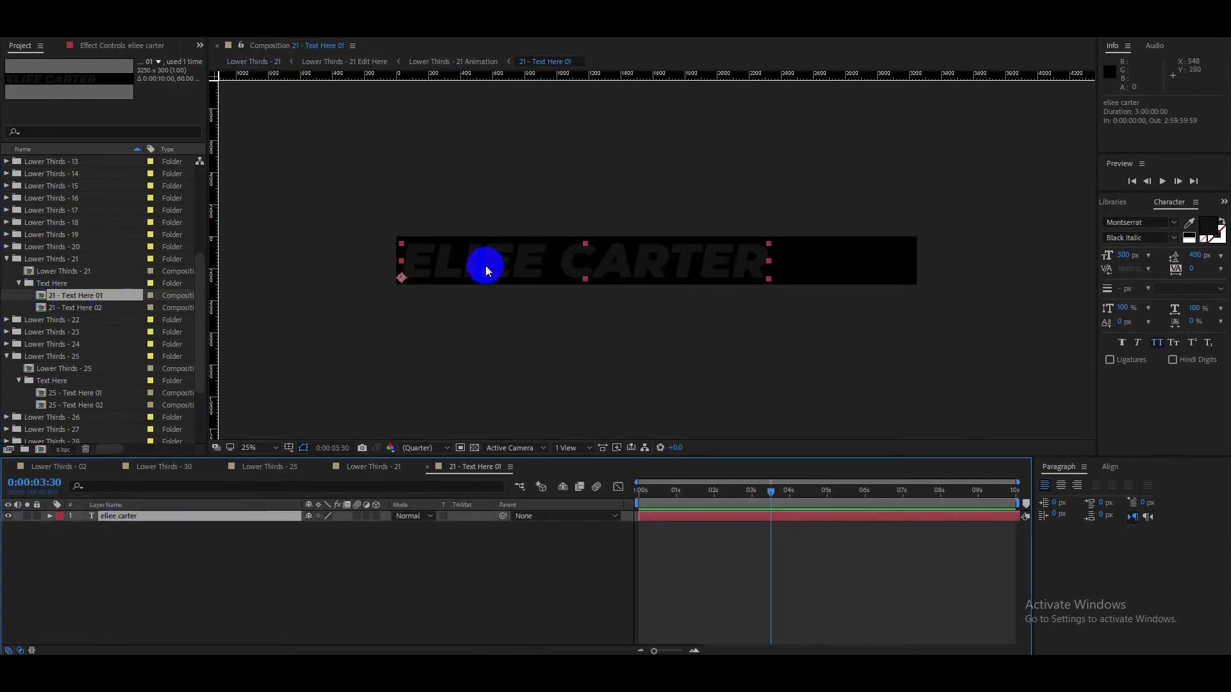
left_click(200, 44)
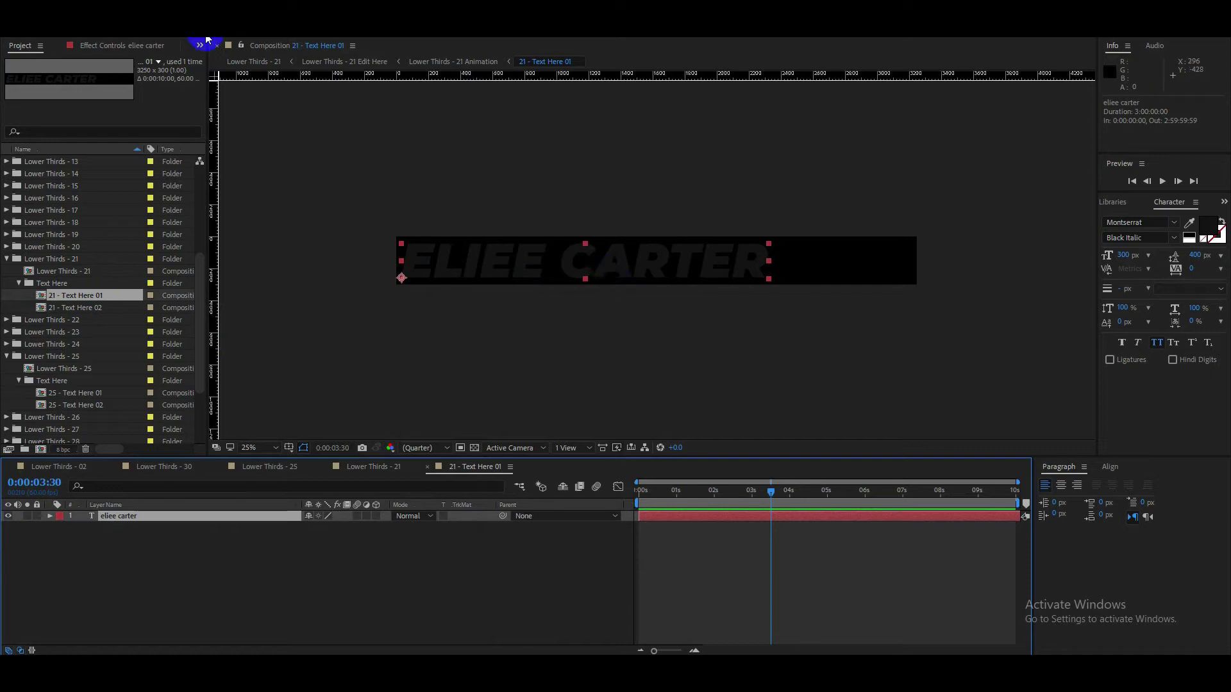
left_click(649, 254)
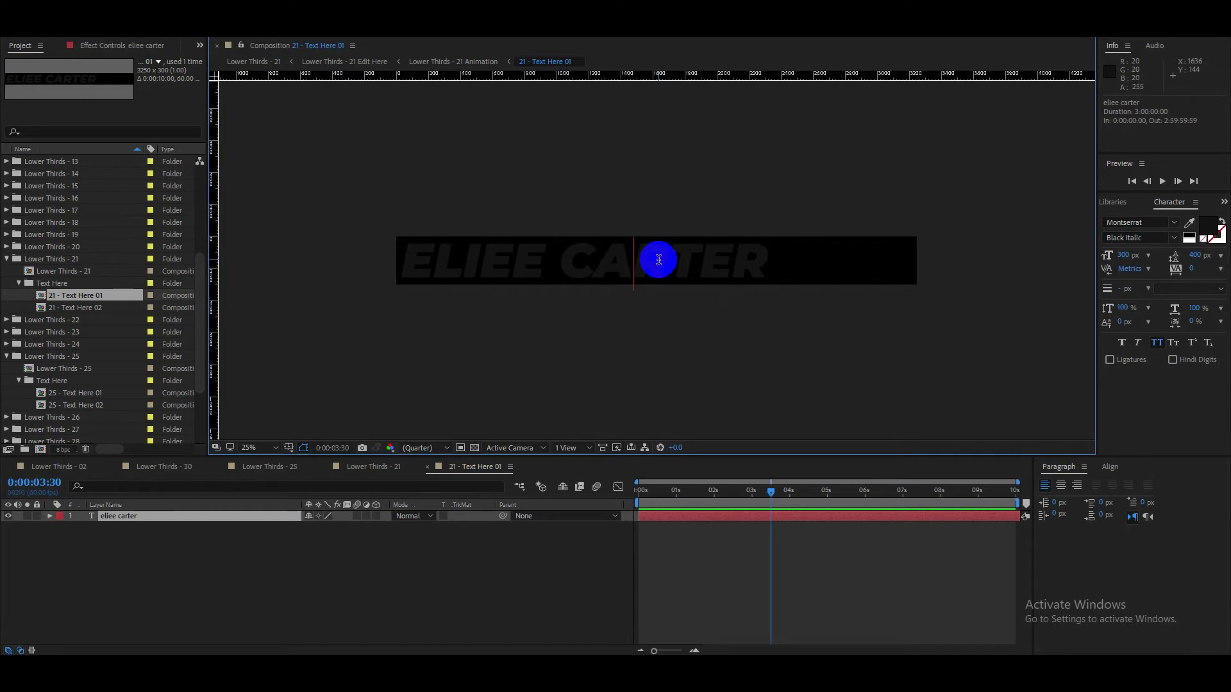
triple_click(659, 261)
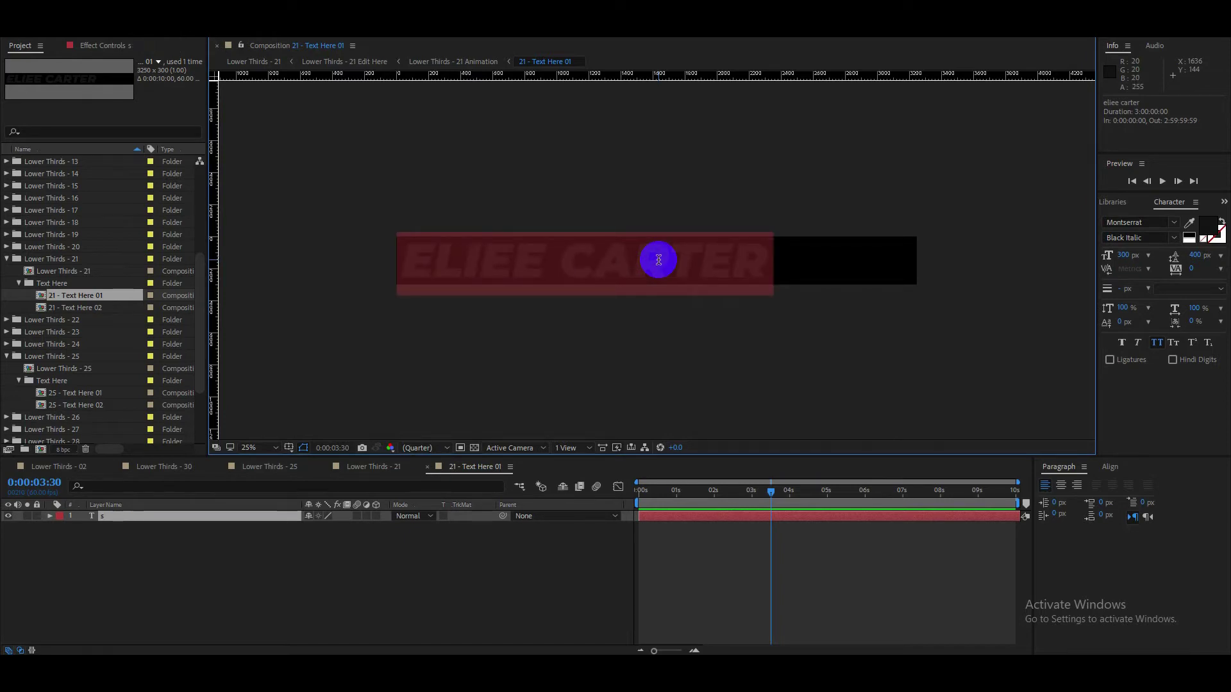
type("subscribe now")
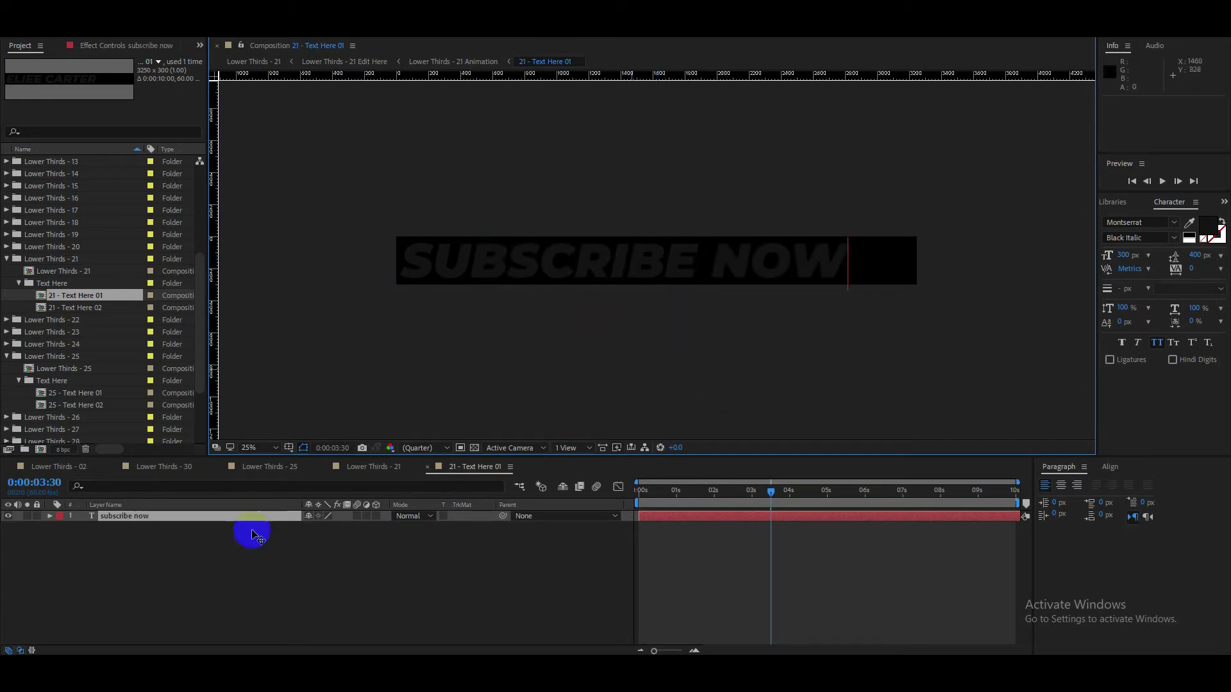
left_click(429, 468)
key("space")
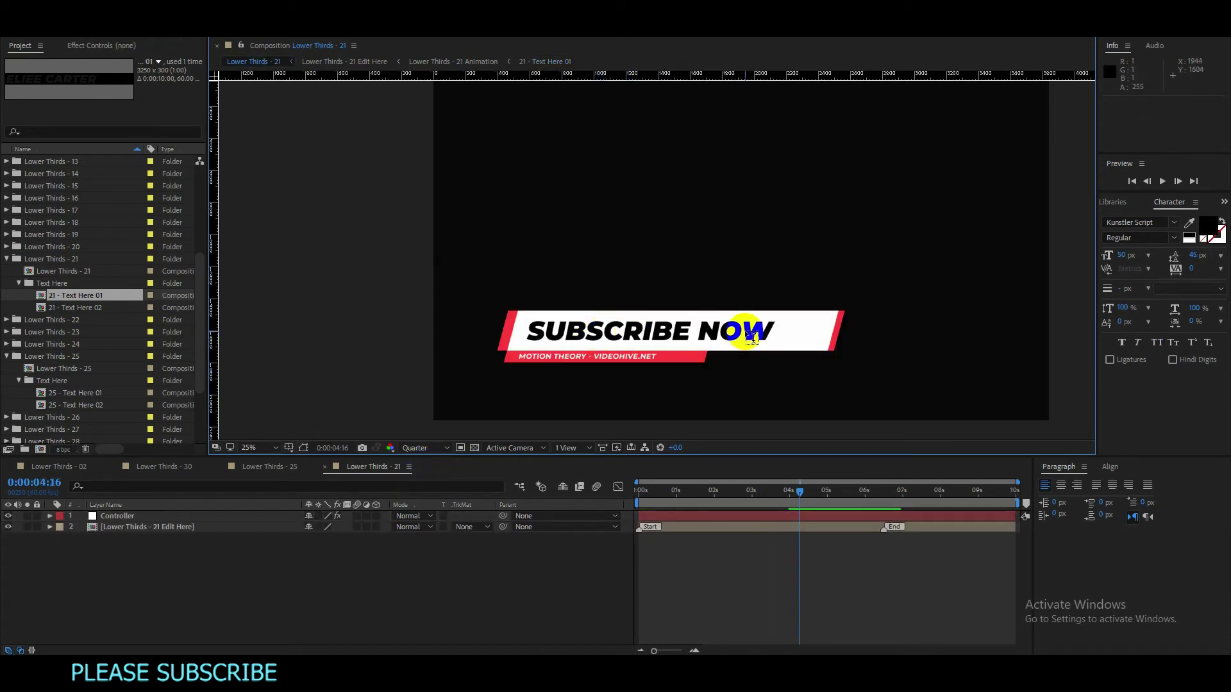
- Replace the subtitle in the 21 - Text Here 02 composition with "please share on facebook" and return to the Lower Thirds - 21 composition
left_click(59, 308)
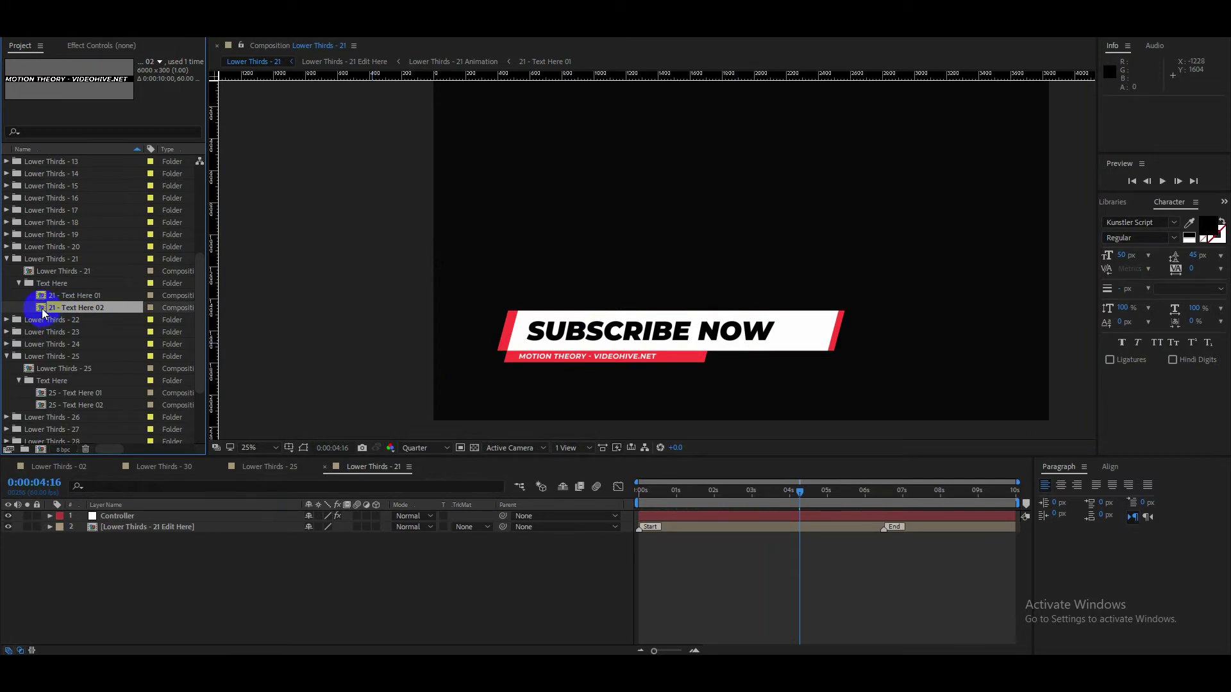
double_click(42, 312)
left_click(637, 260)
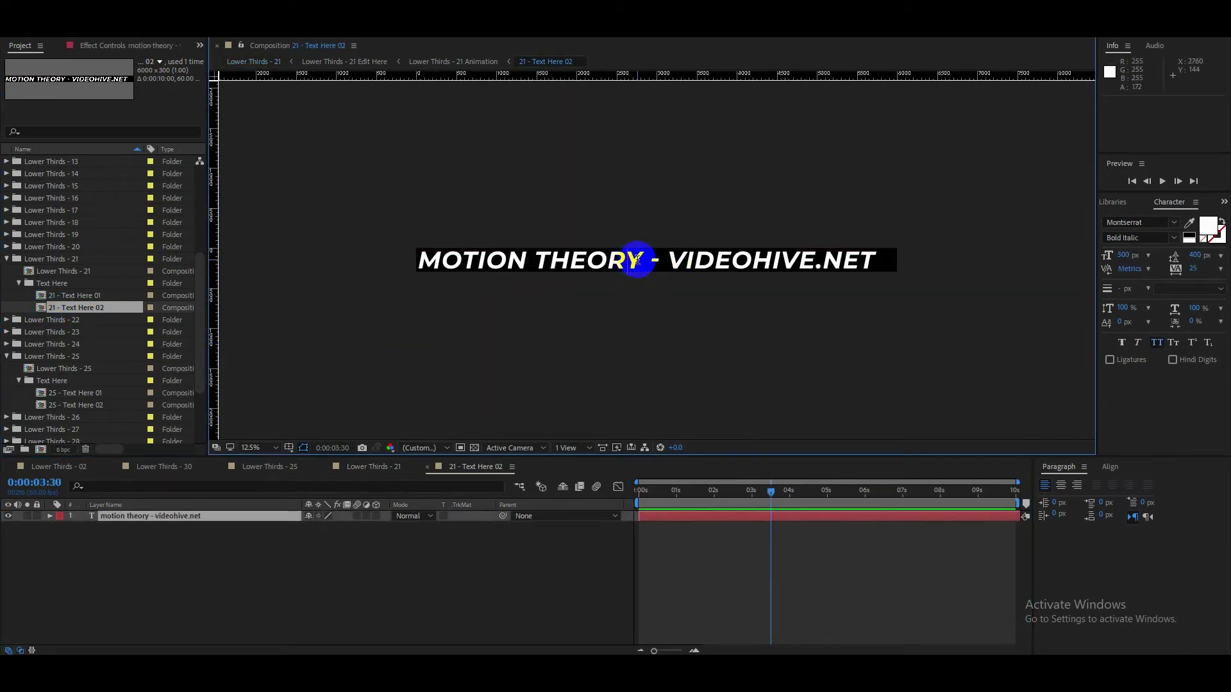
double_click(639, 258)
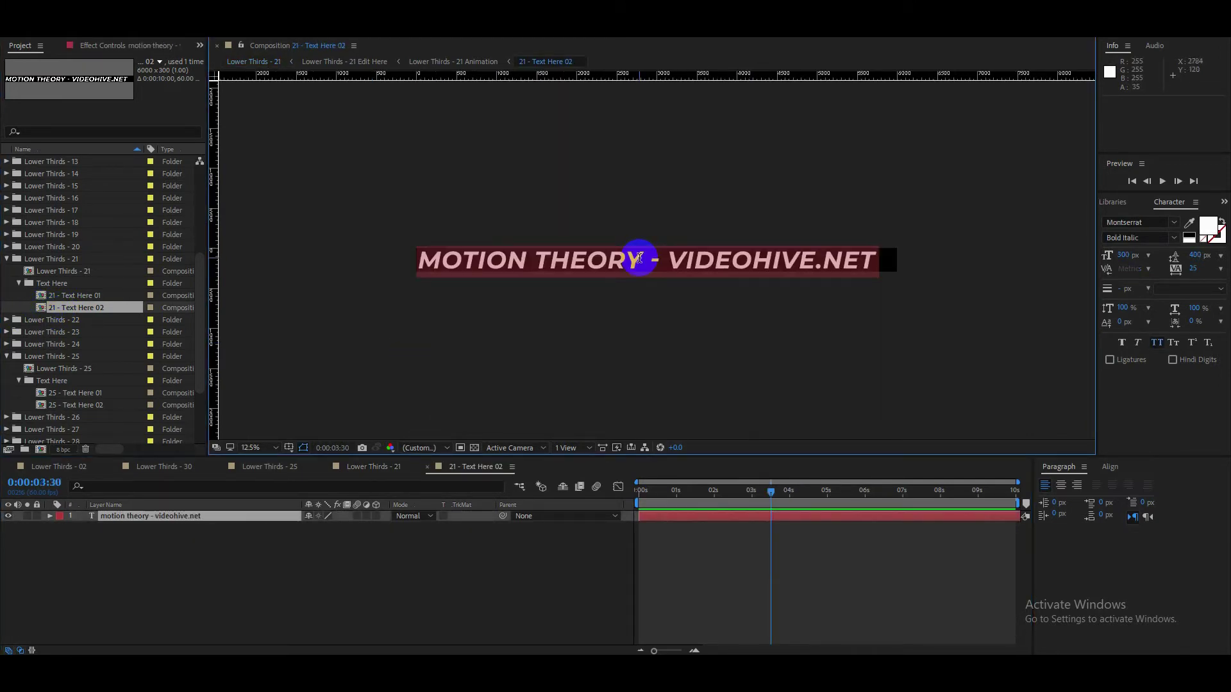
type("ple")
key("BackSpace")
key("BackSpace")
key("BackSpace")
type("please share on facebook")
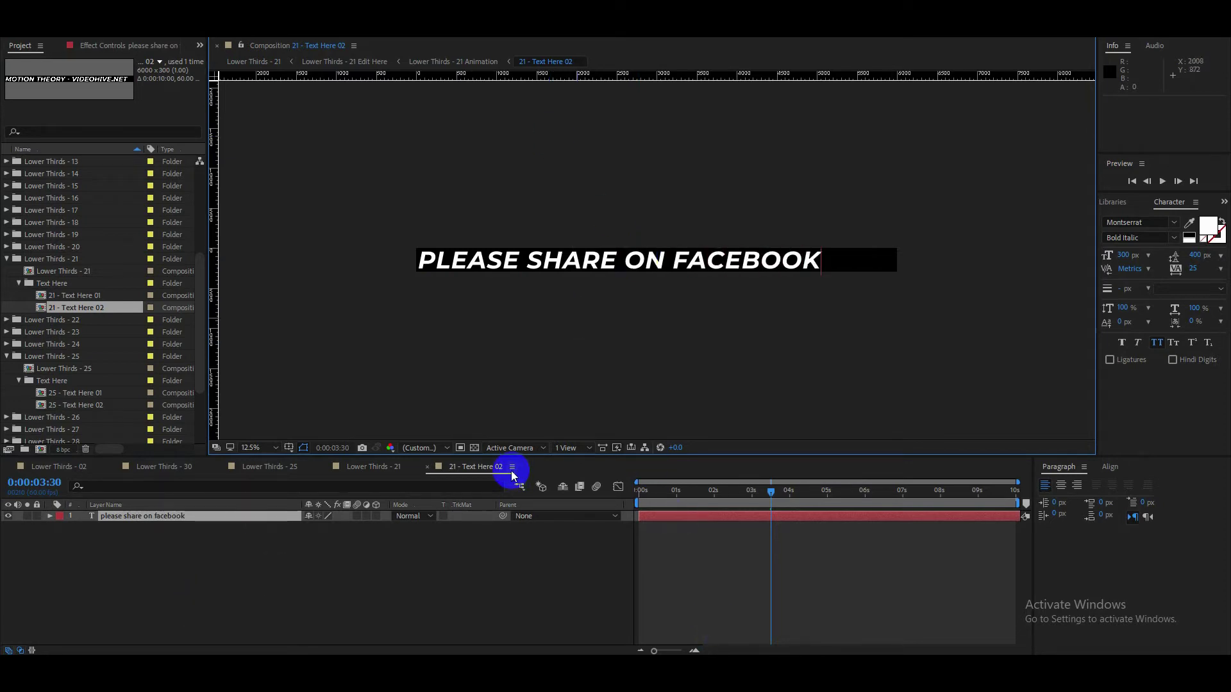
left_click(428, 468)
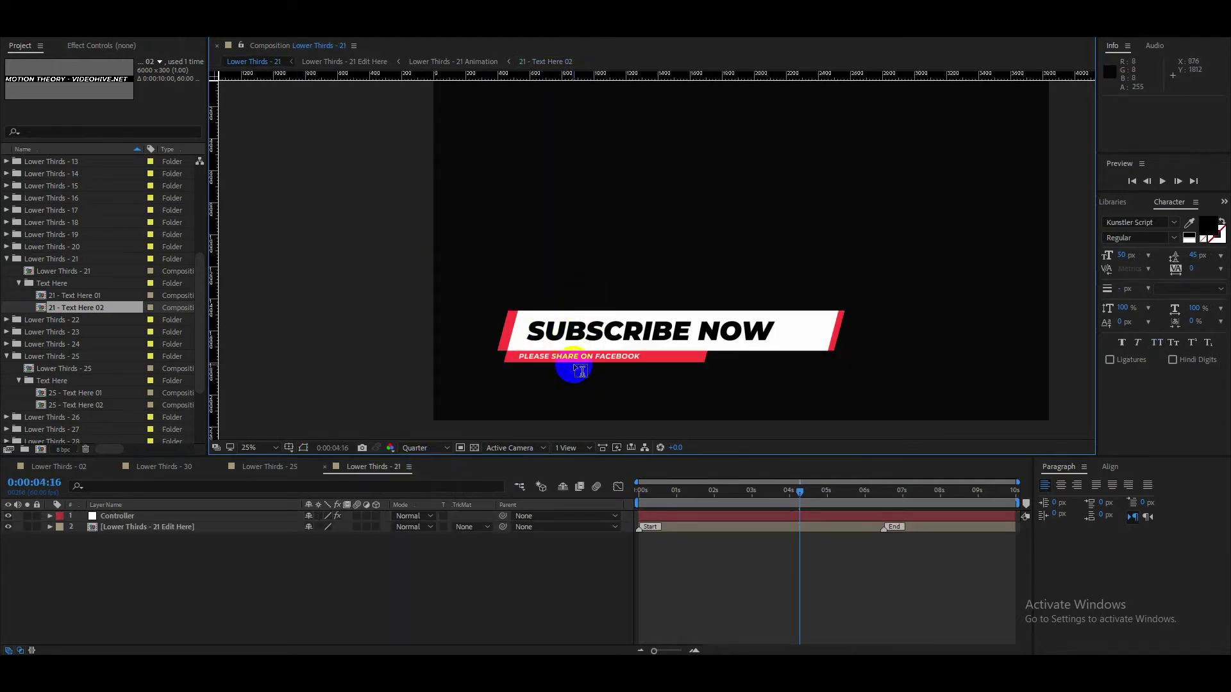
- Preview the edited Lower Thirds - 21 animation from the start of the timeline
left_click_drag(796, 493, 513, 537)
key("space")
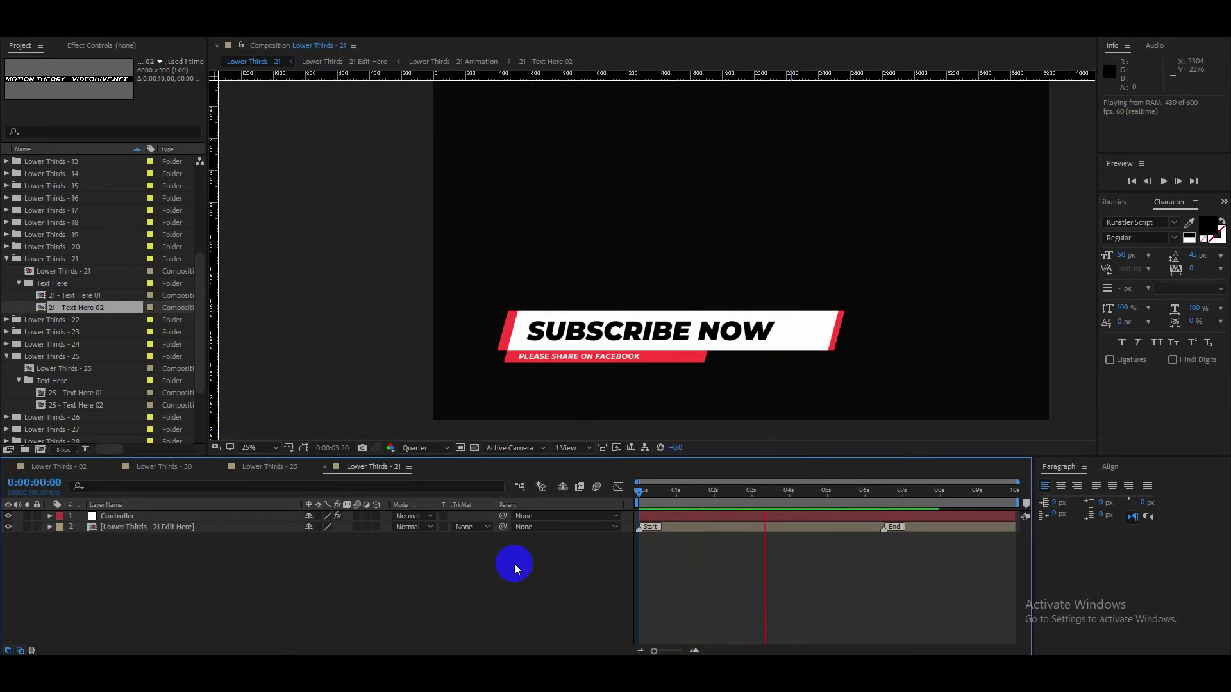
key("space")
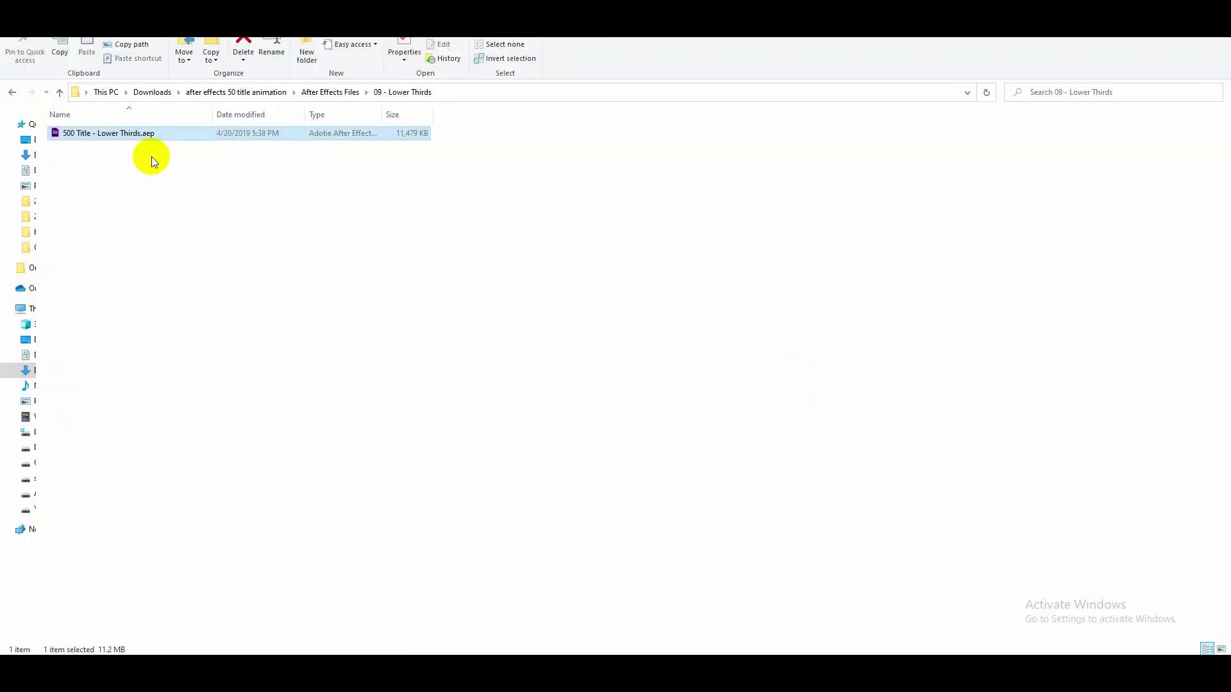
- Switch to File Explorer and open the 500 Titles - Wedding.aep project from the 12 - Wedding folder
left_click(59, 91)
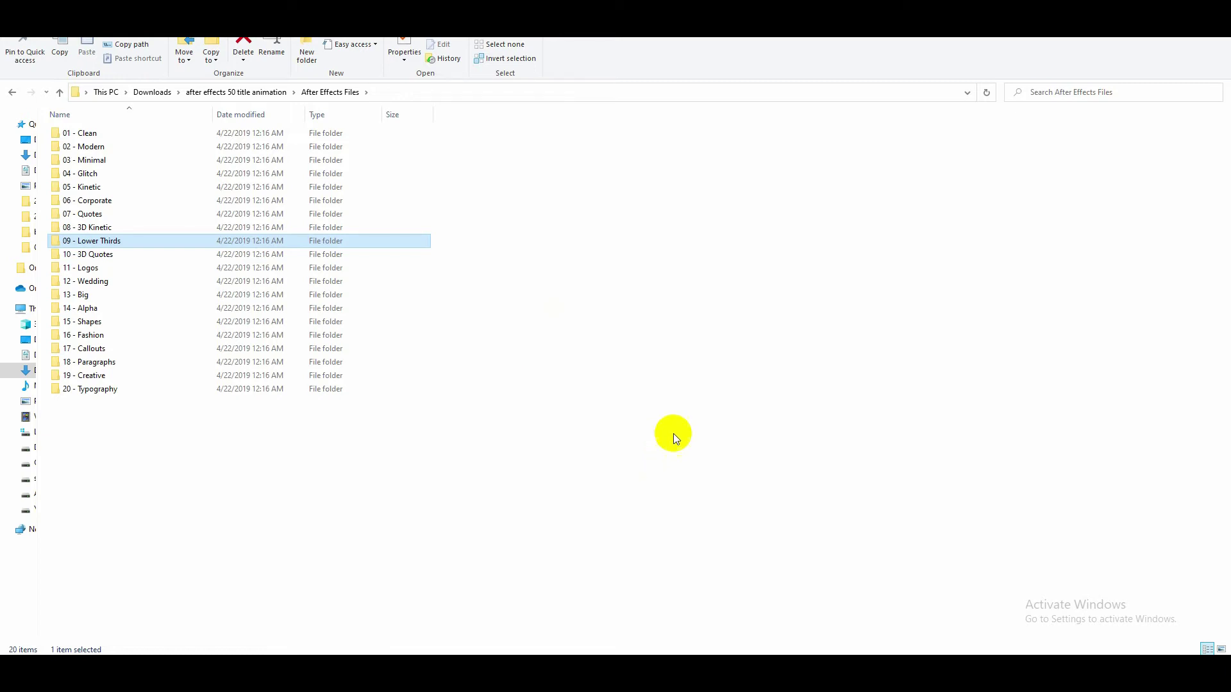
left_click(97, 280)
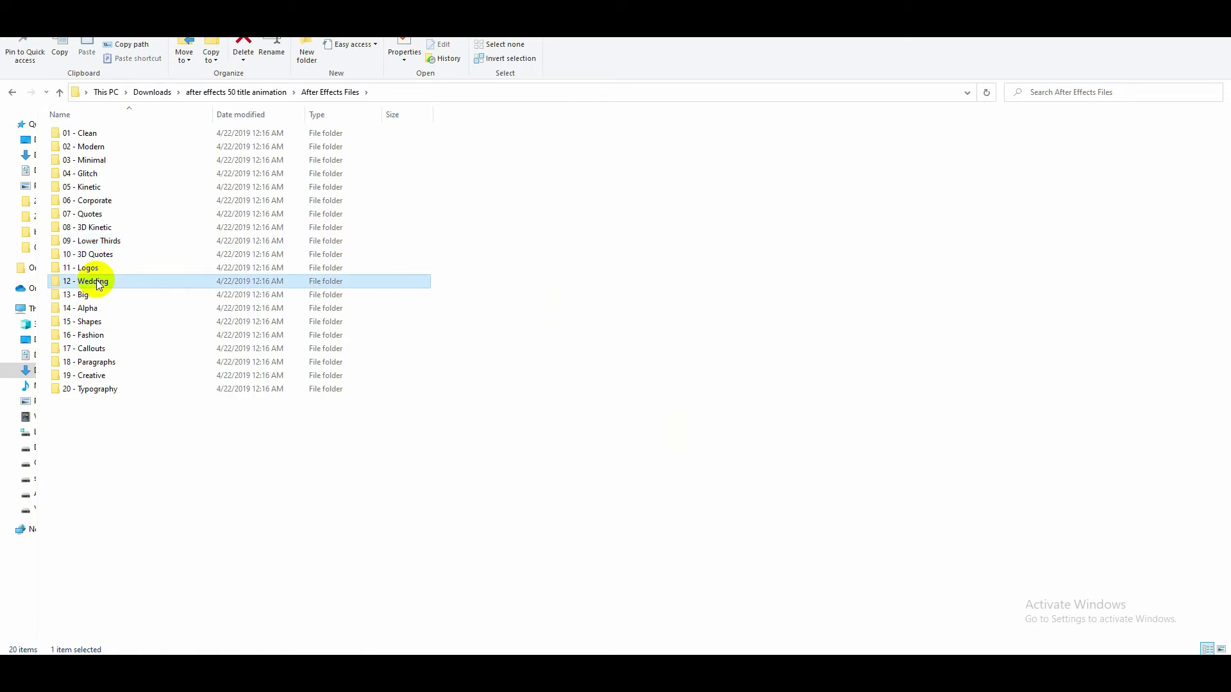
double_click(97, 280)
left_click(114, 133)
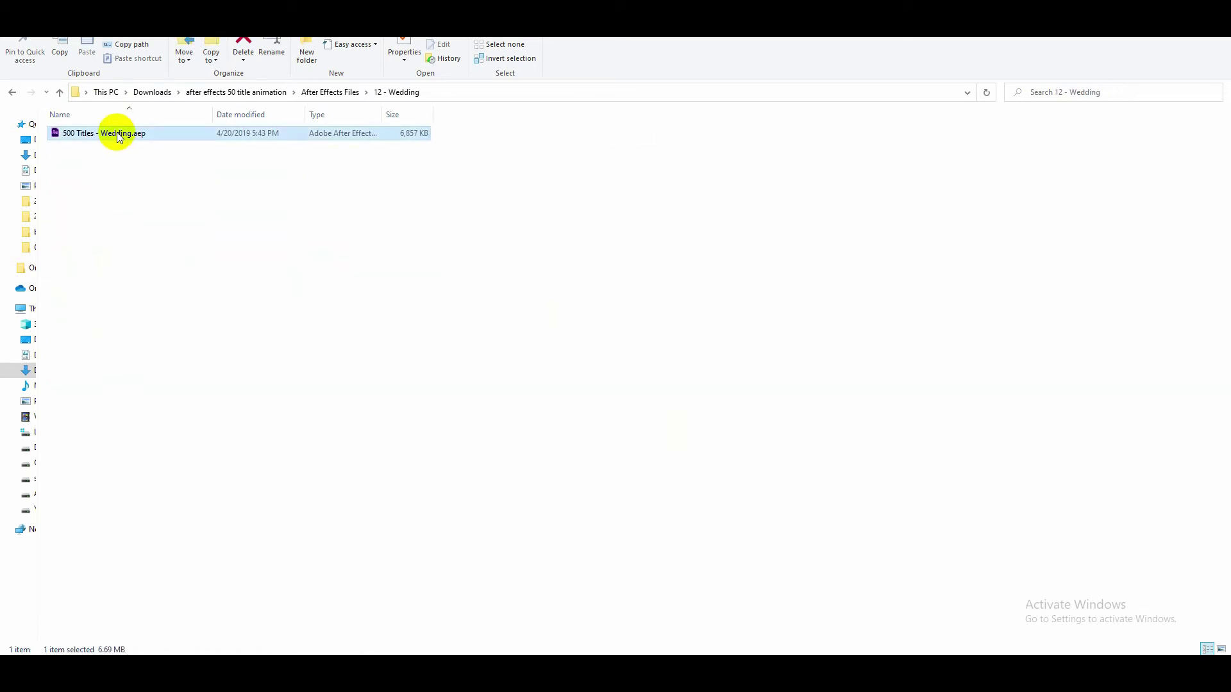
double_click(59, 136)
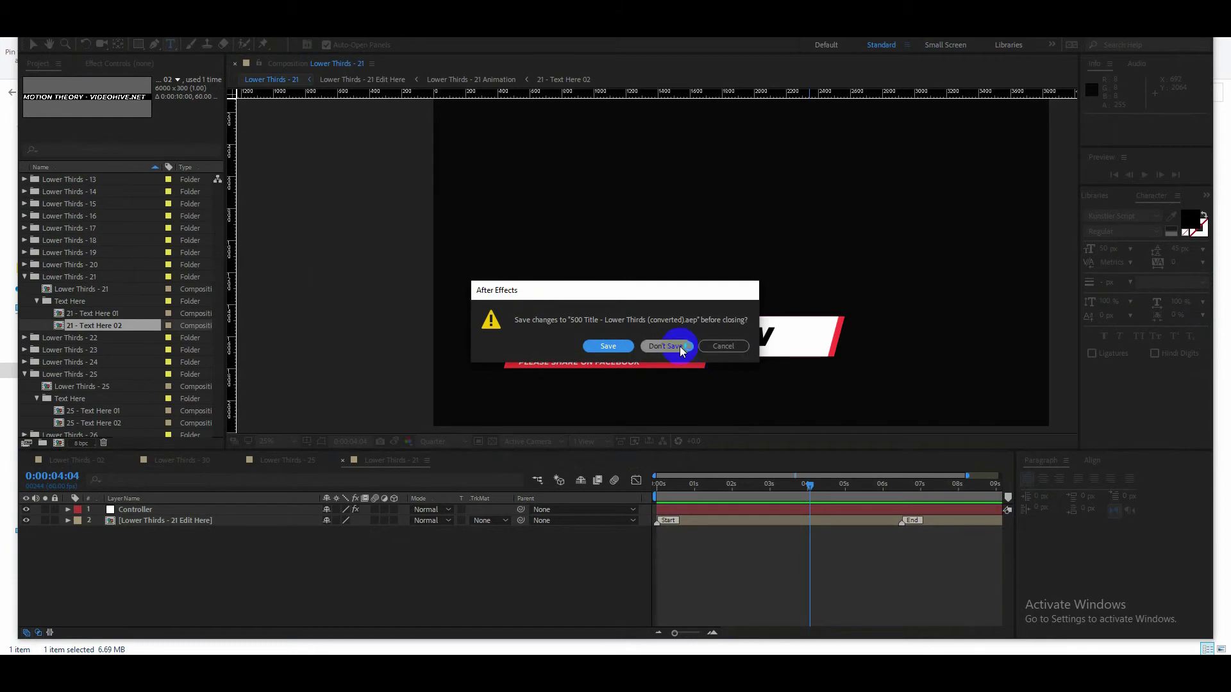
- Discard the Lower Thirds project's changes, accept the Wedding project's version conversion, and dismiss the Typekit and missing-font dialogs
left_click(681, 350)
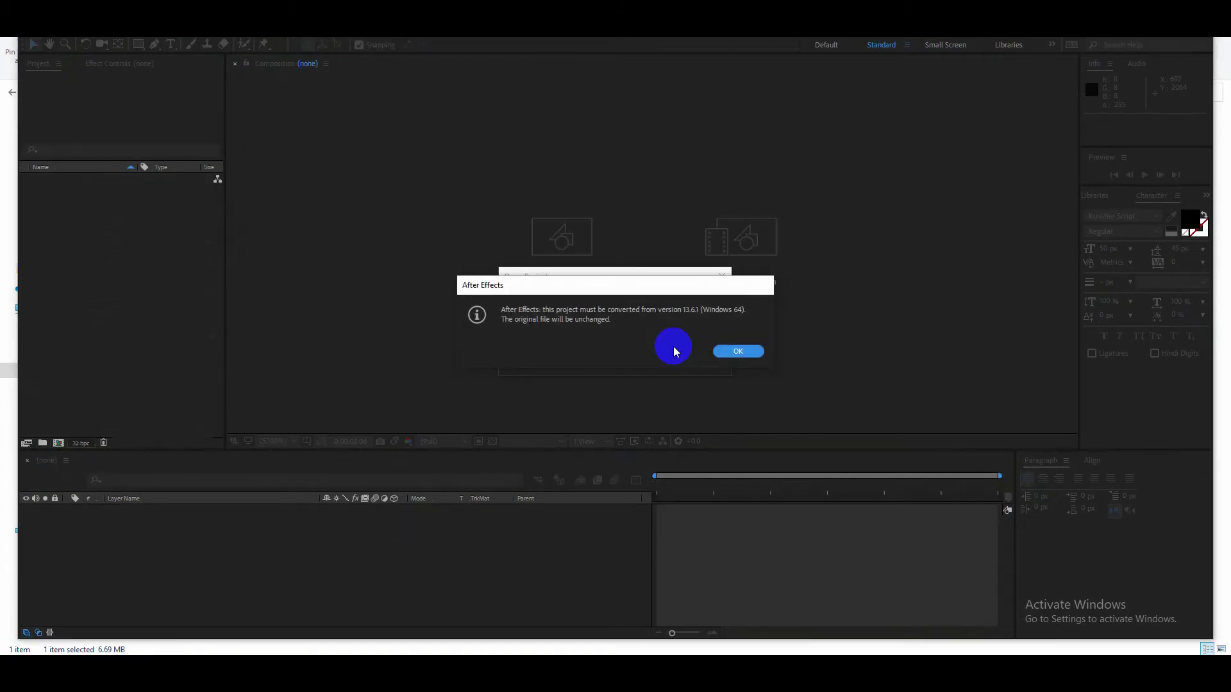
left_click(737, 351)
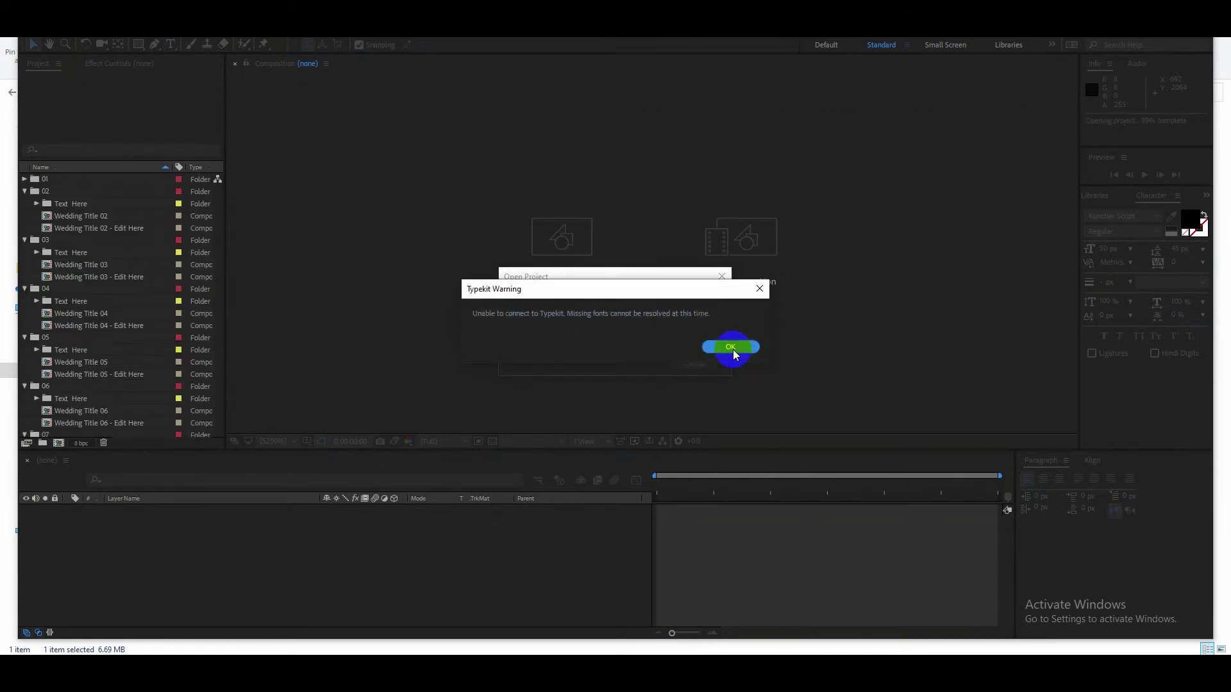
left_click(734, 349)
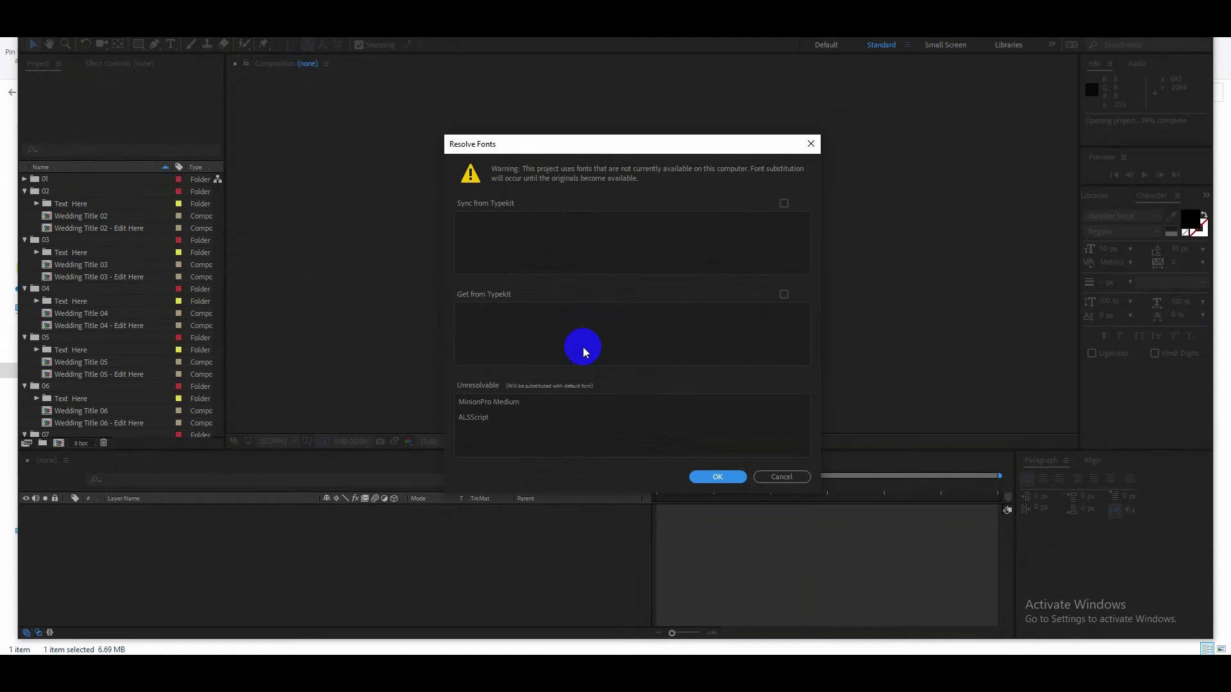
left_click(781, 477)
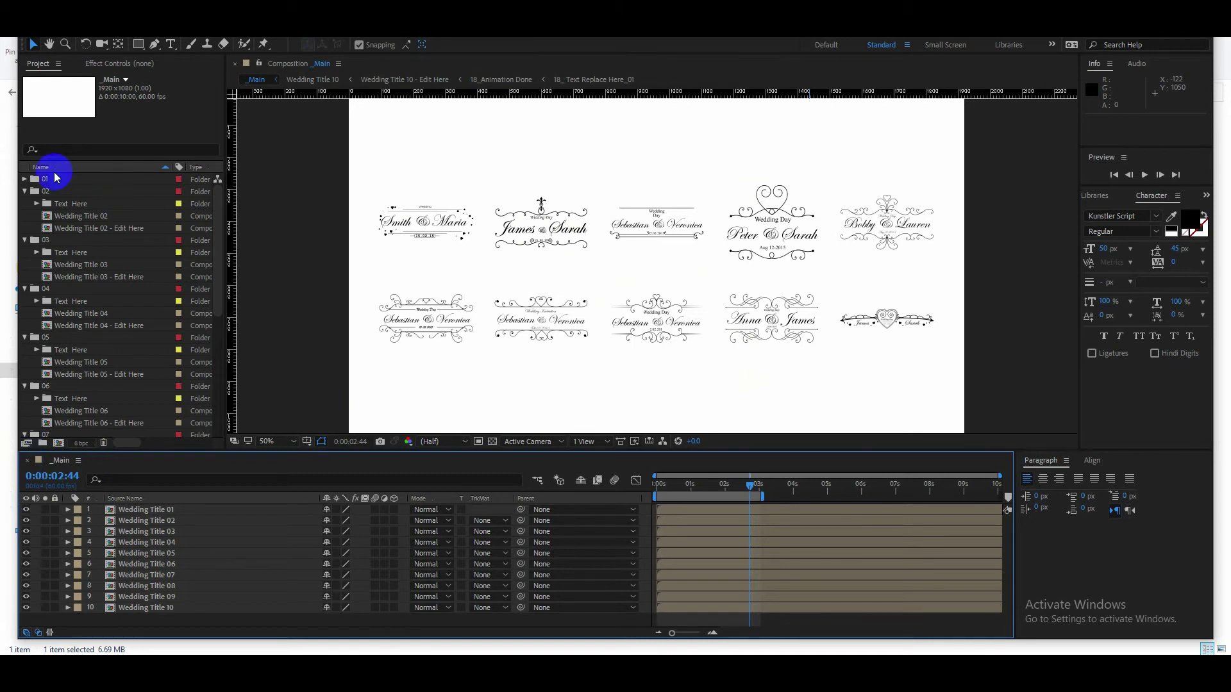
- Collapse the expanded folders 02 through 10 in the Wedding project's list
left_click(25, 191)
left_click(25, 203)
left_click(25, 216)
left_click(25, 227)
left_click(25, 240)
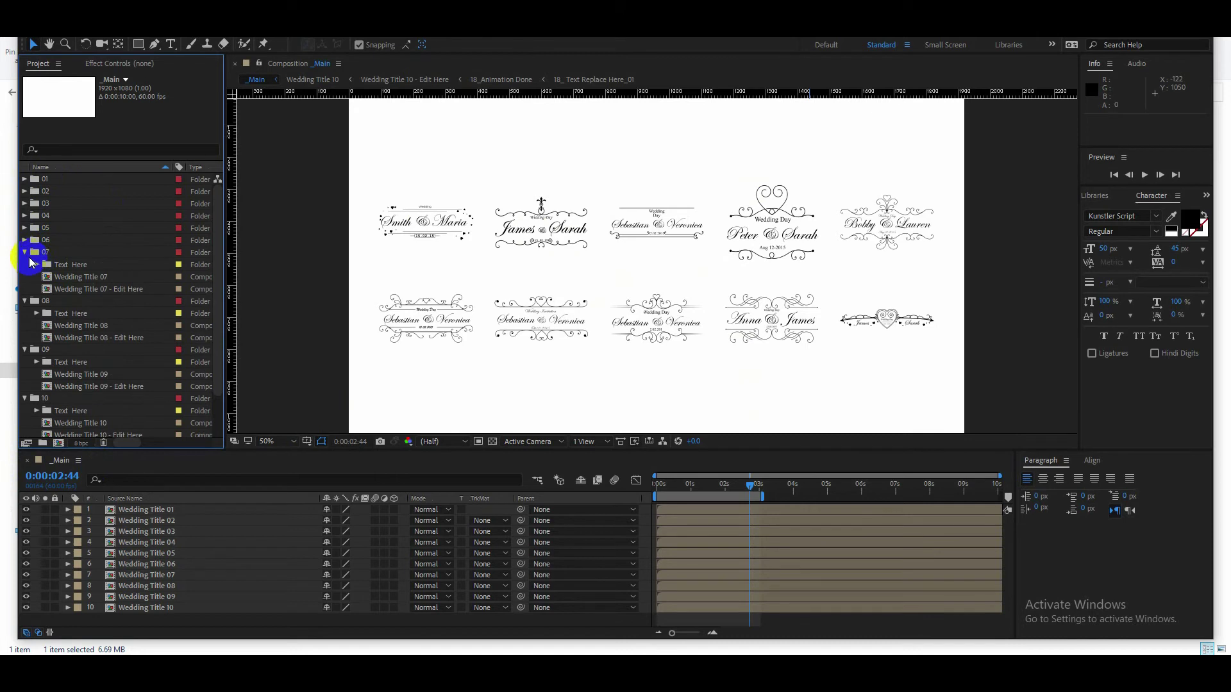
left_click(25, 252)
left_click(25, 264)
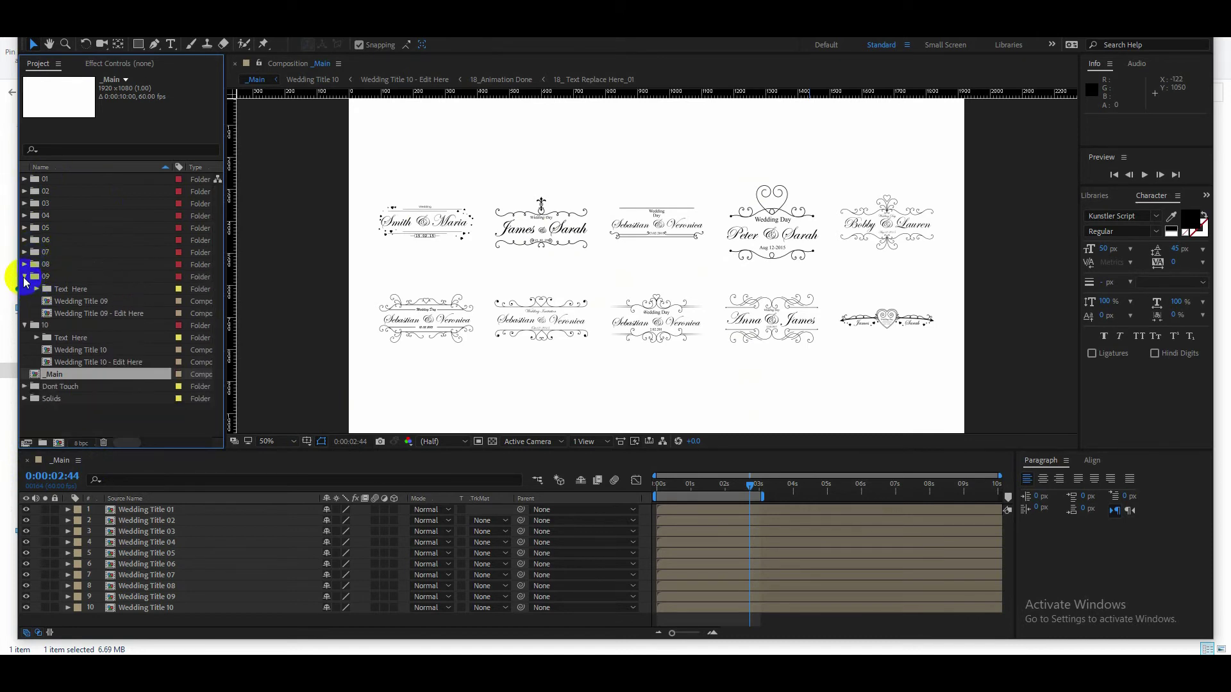
left_click(25, 276)
left_click(25, 289)
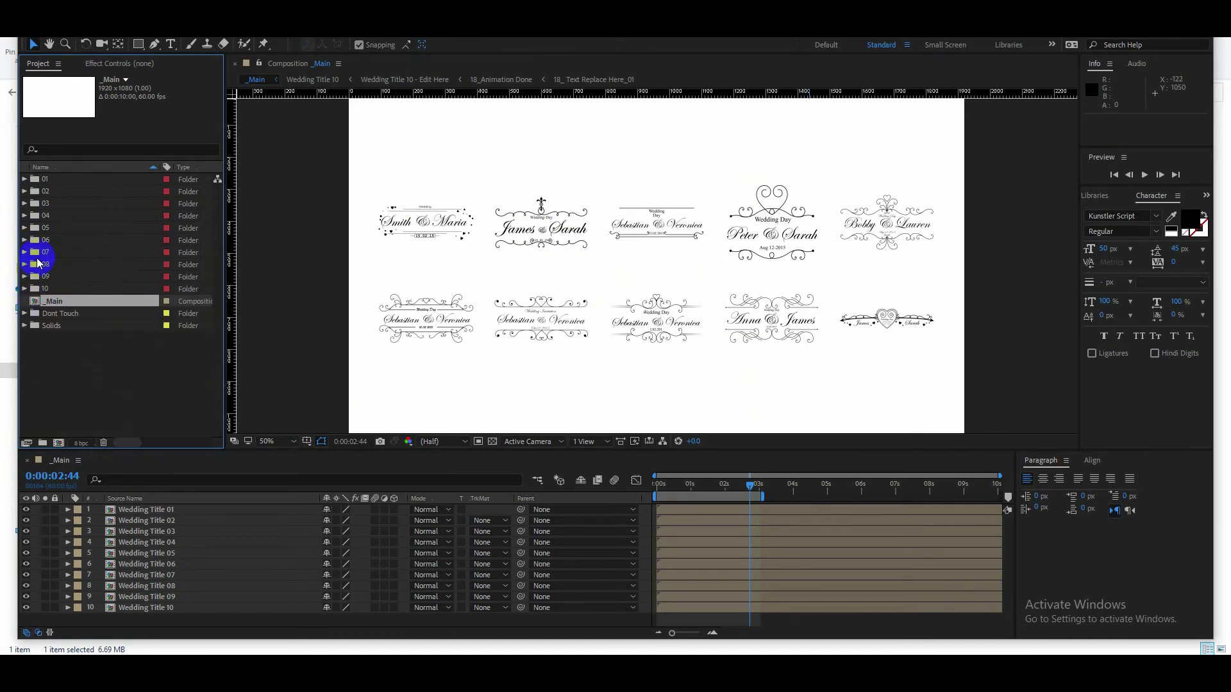
- Expand folder 05 and its Text Here subfolder in the project list and open the Wedding Title 05 composition
left_click(23, 230)
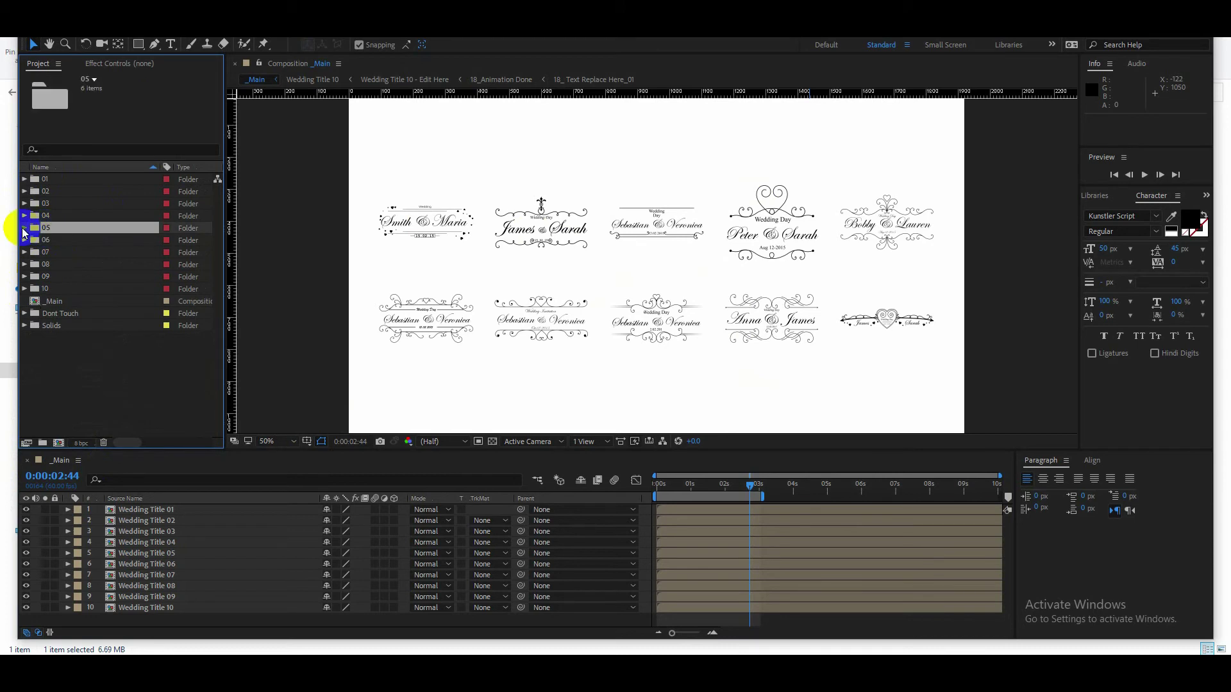
left_click(24, 229)
left_click(47, 252)
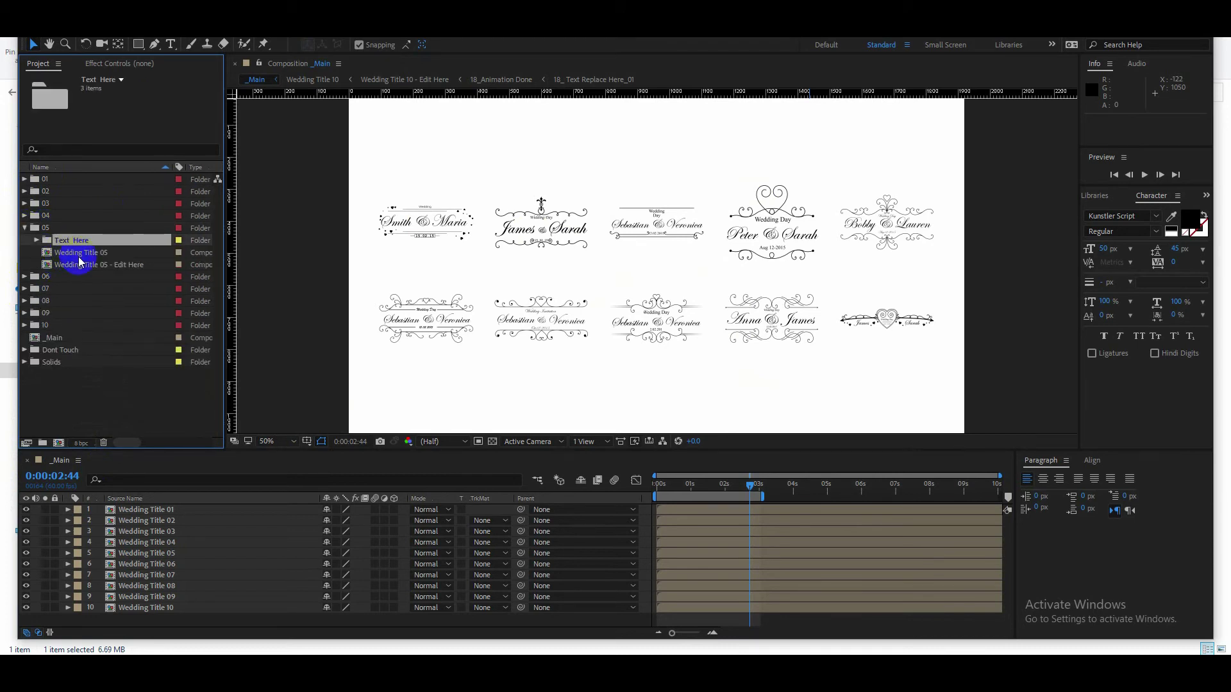
left_click(36, 241)
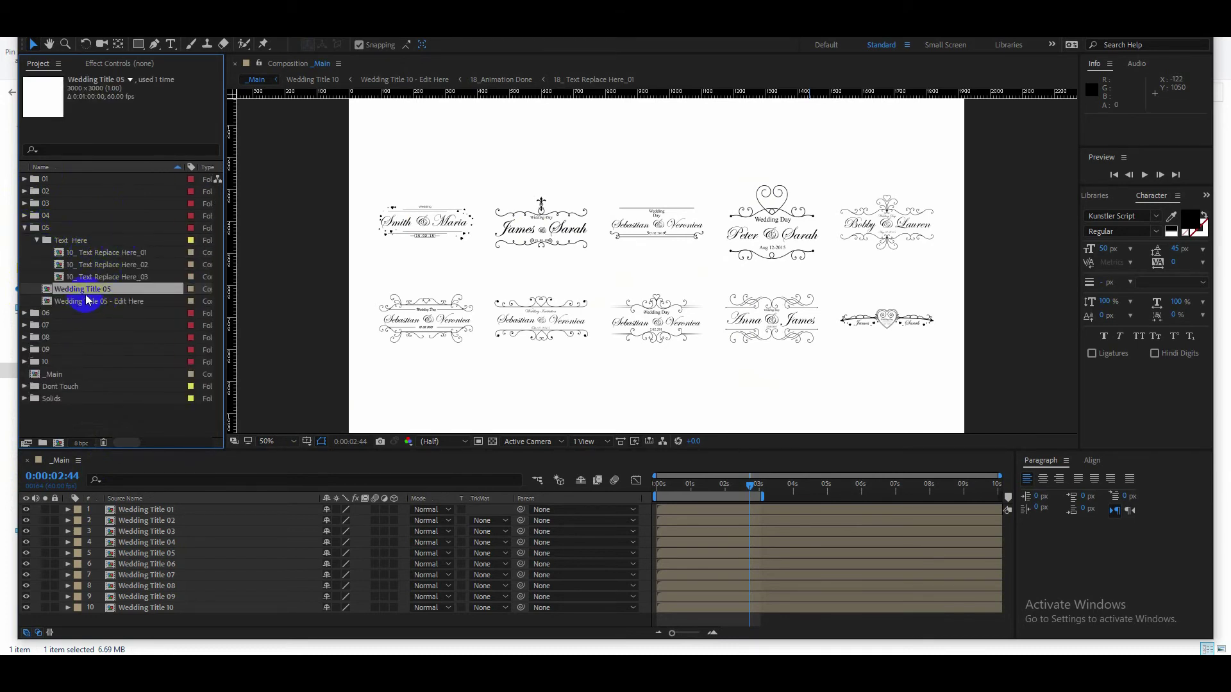
double_click(50, 290)
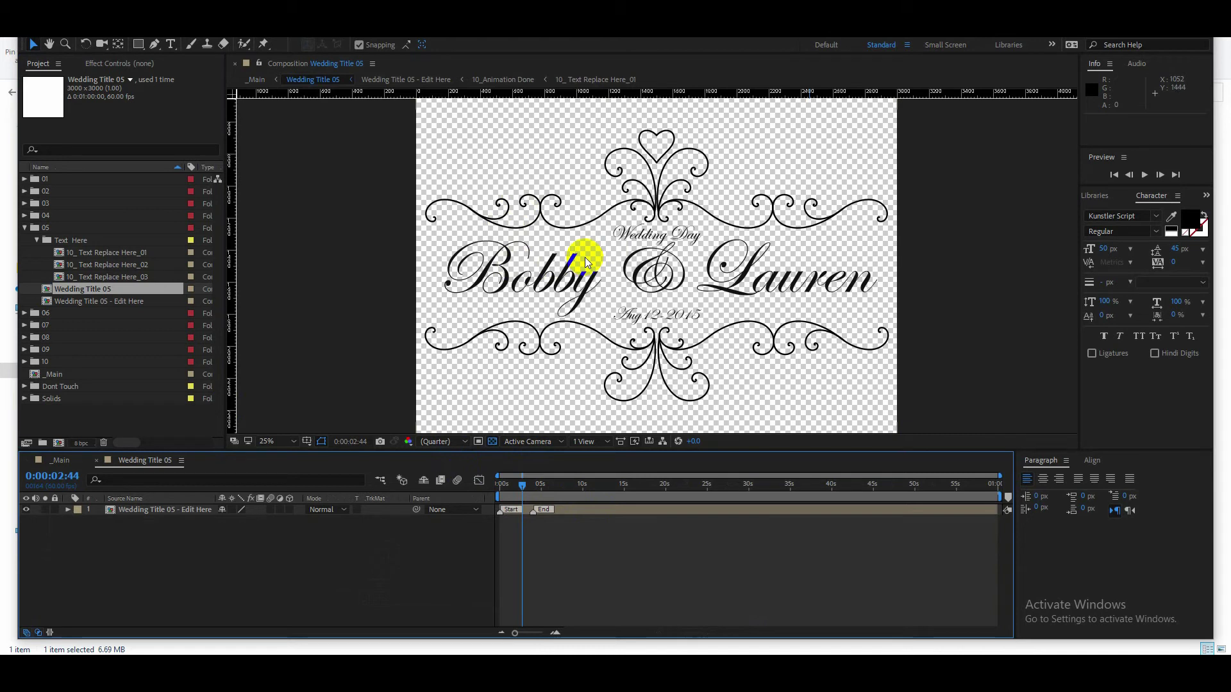
- Preview the Wedding Title 05 animation from the start of the timeline
left_click_drag(523, 482, 493, 486)
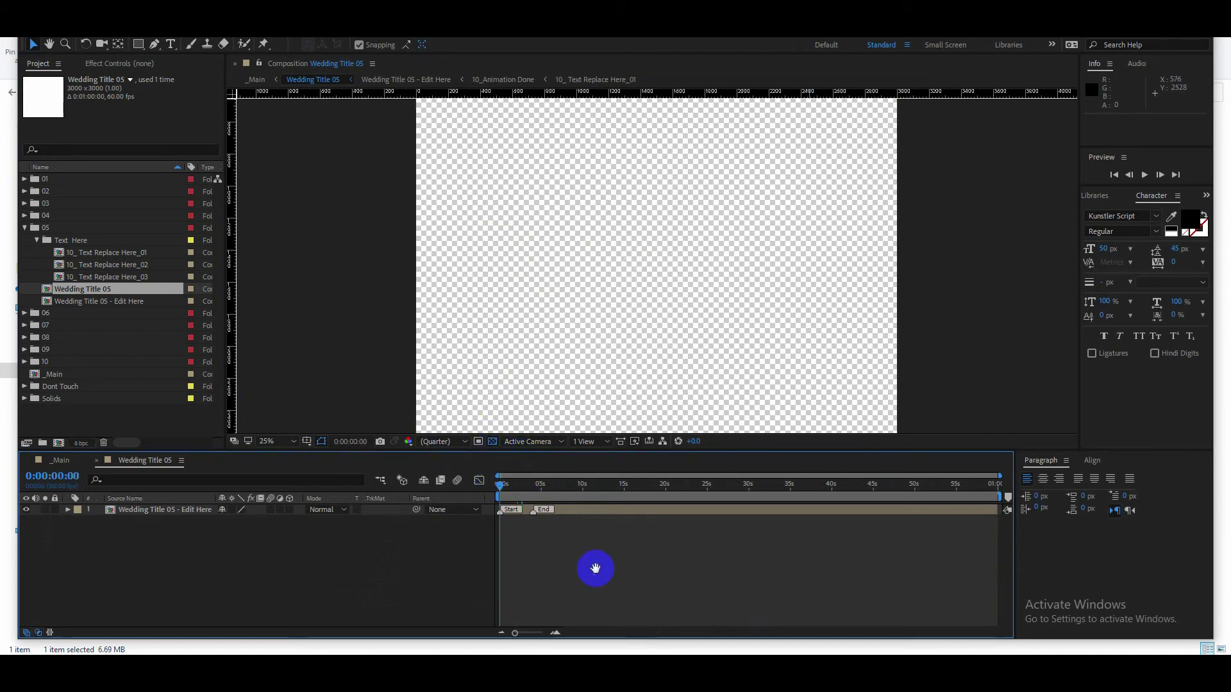
key("space")
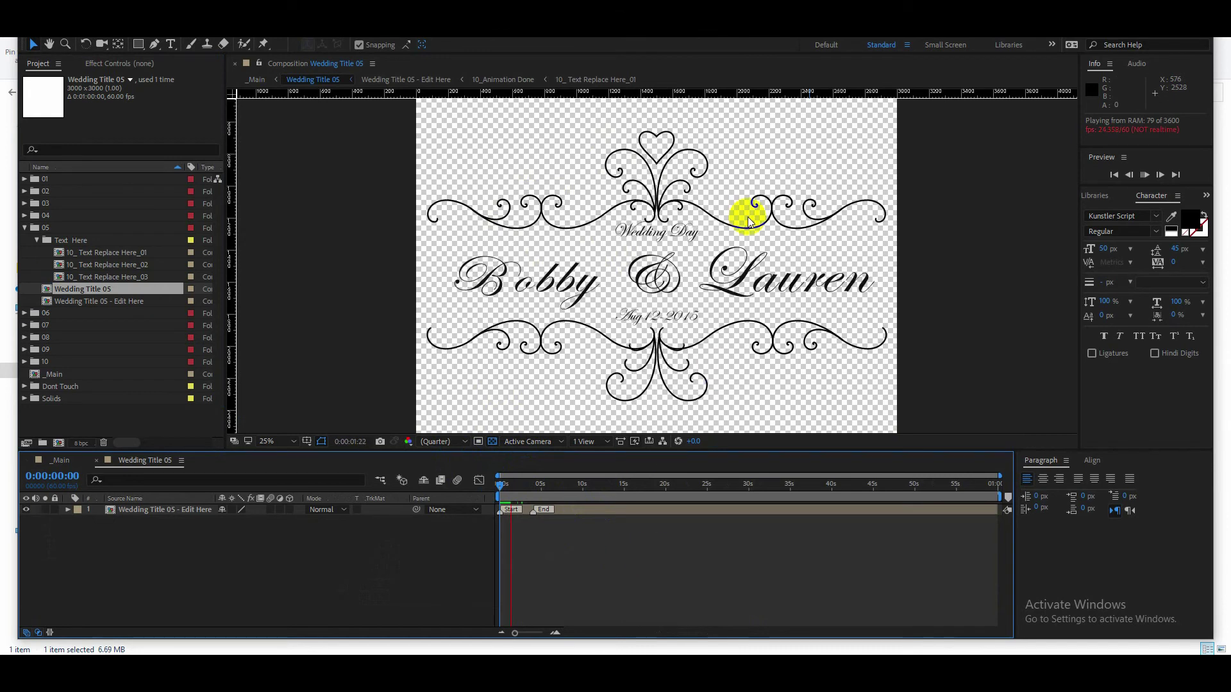
key("space")
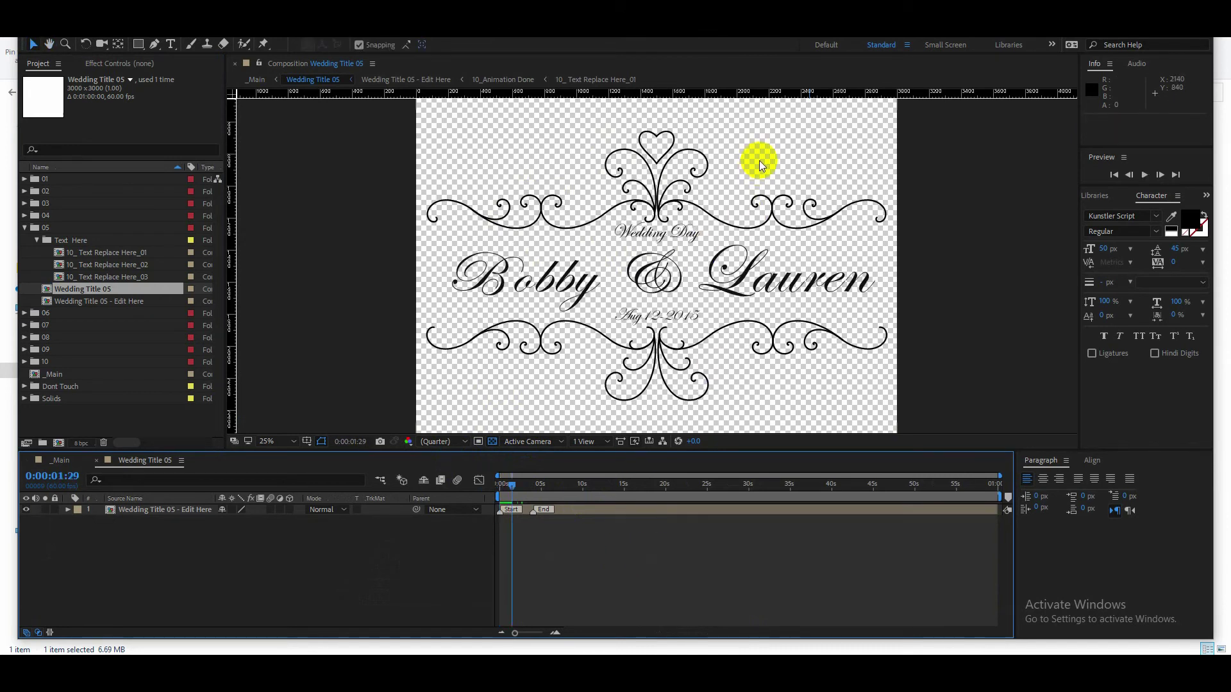
- Turn off the transparency grid for Wedding Title 05 and replay its animation from the beginning against the plain background
left_click(492, 441)
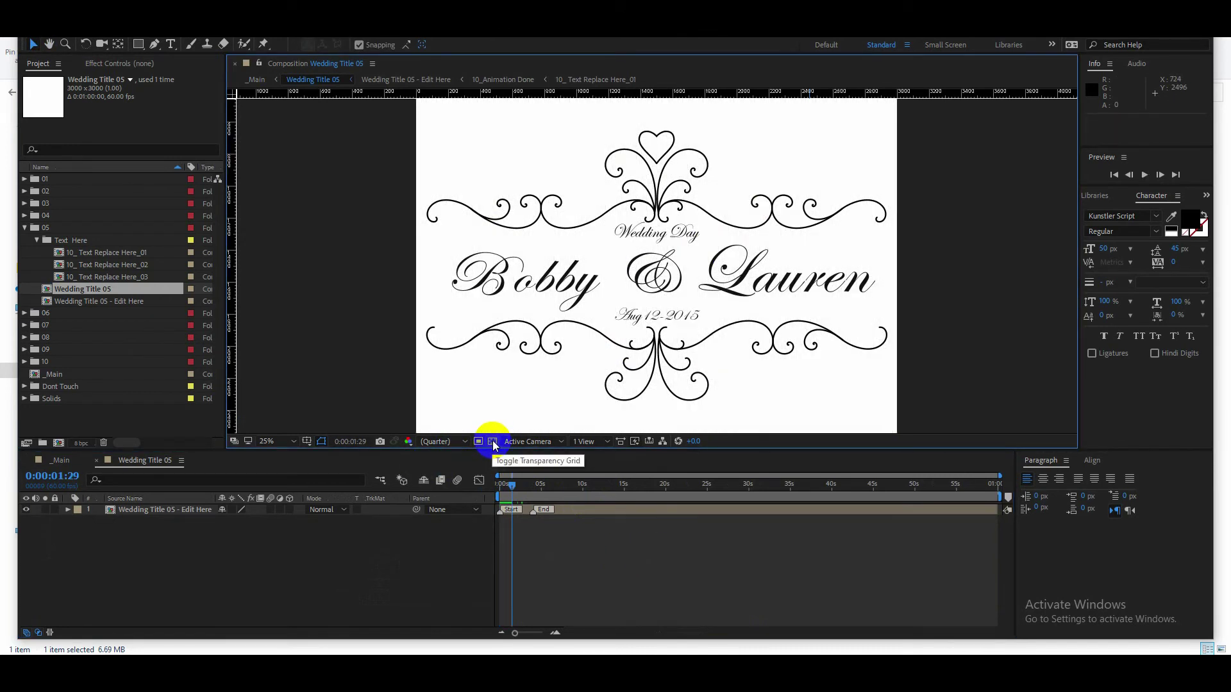
left_click_drag(511, 484, 483, 480)
key("space")
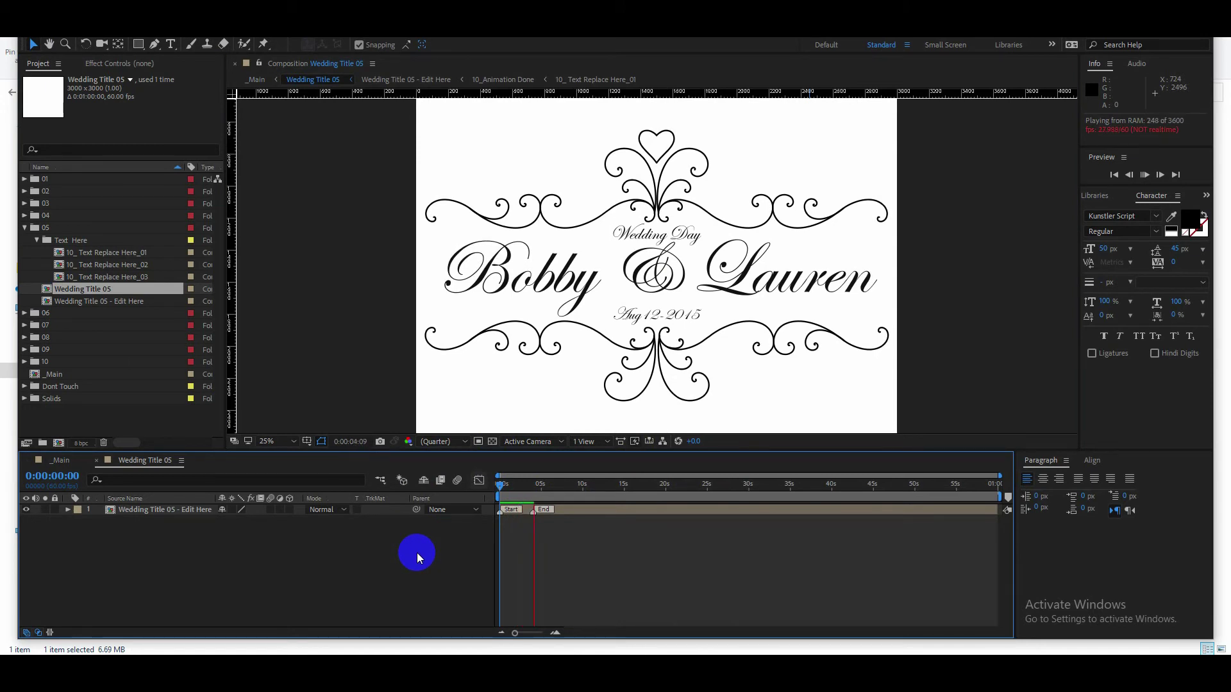
key("space")
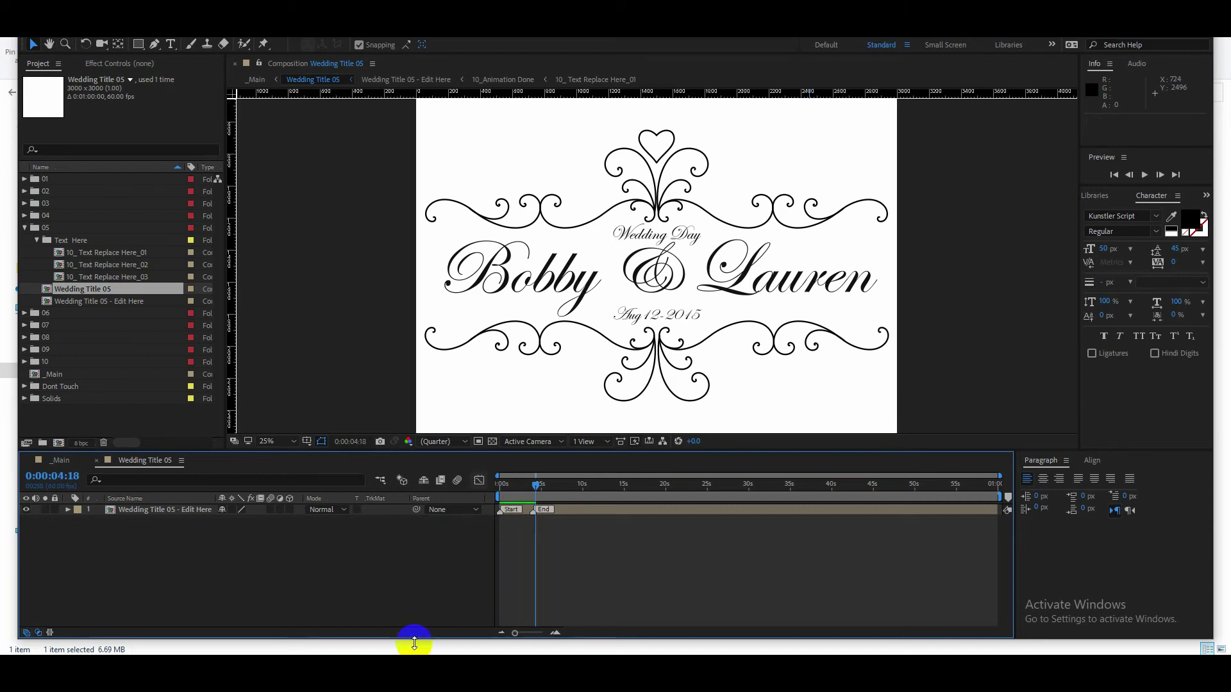
- Switch to Firefox, open a new private window, and go to fiverr.com
mouse_move(393, 654)
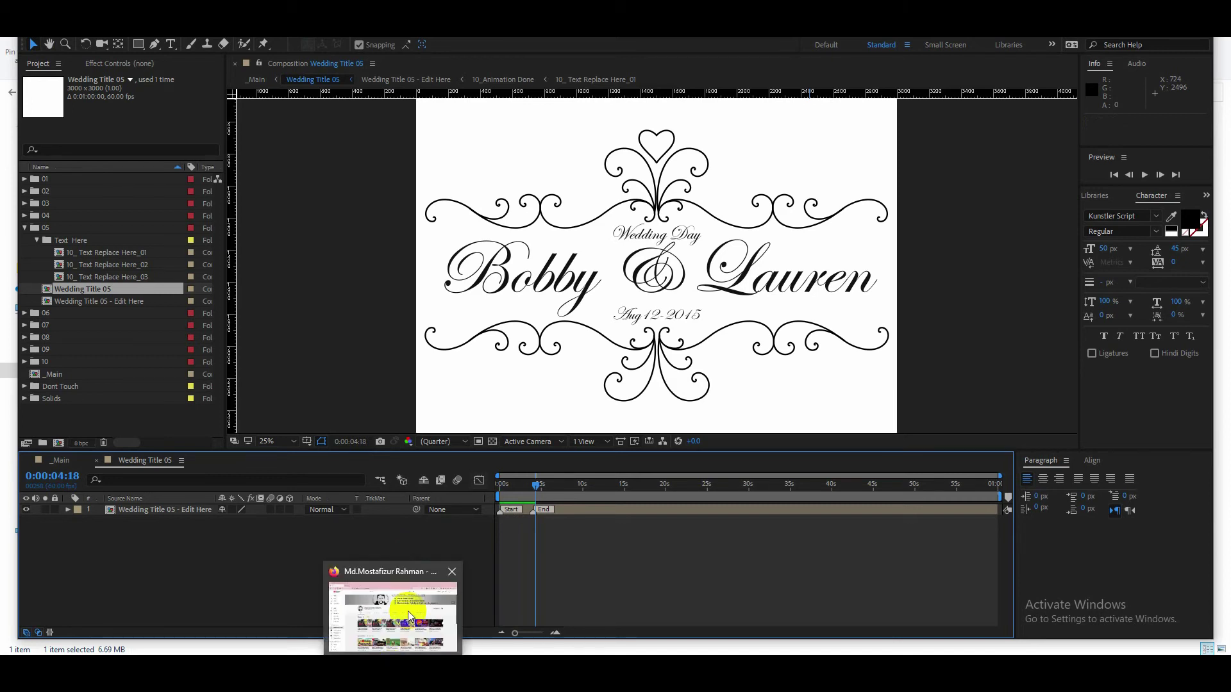
left_click(412, 615)
left_click(1216, 50)
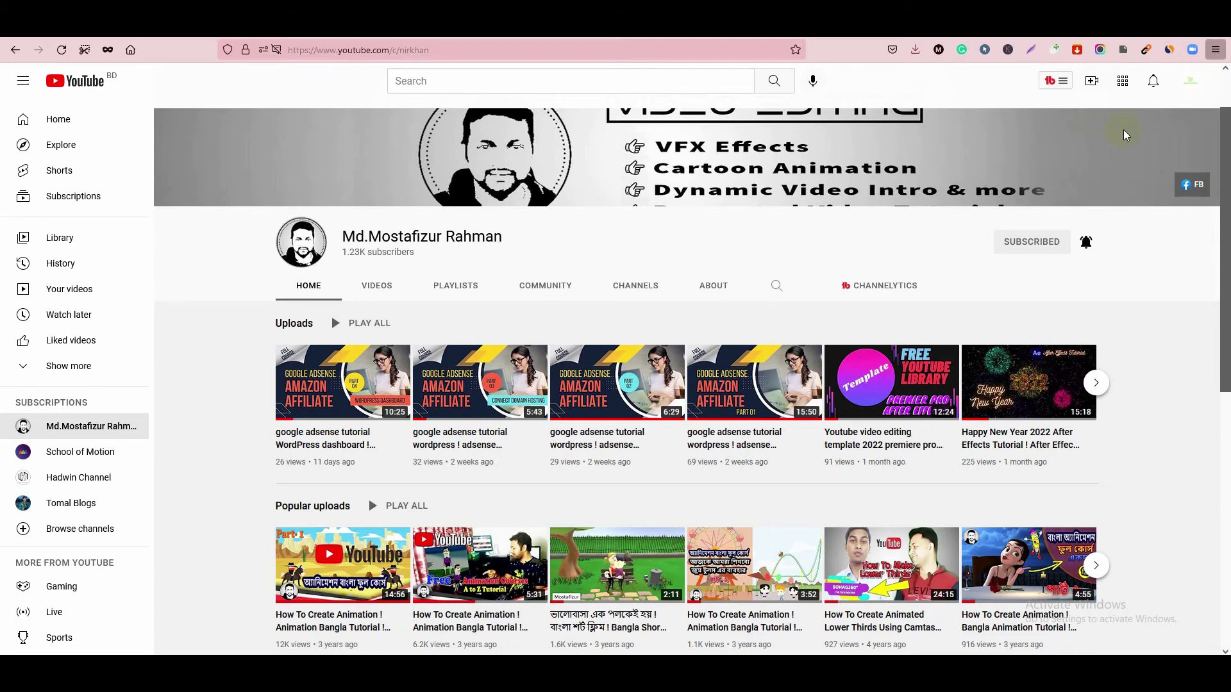
left_click(1119, 146)
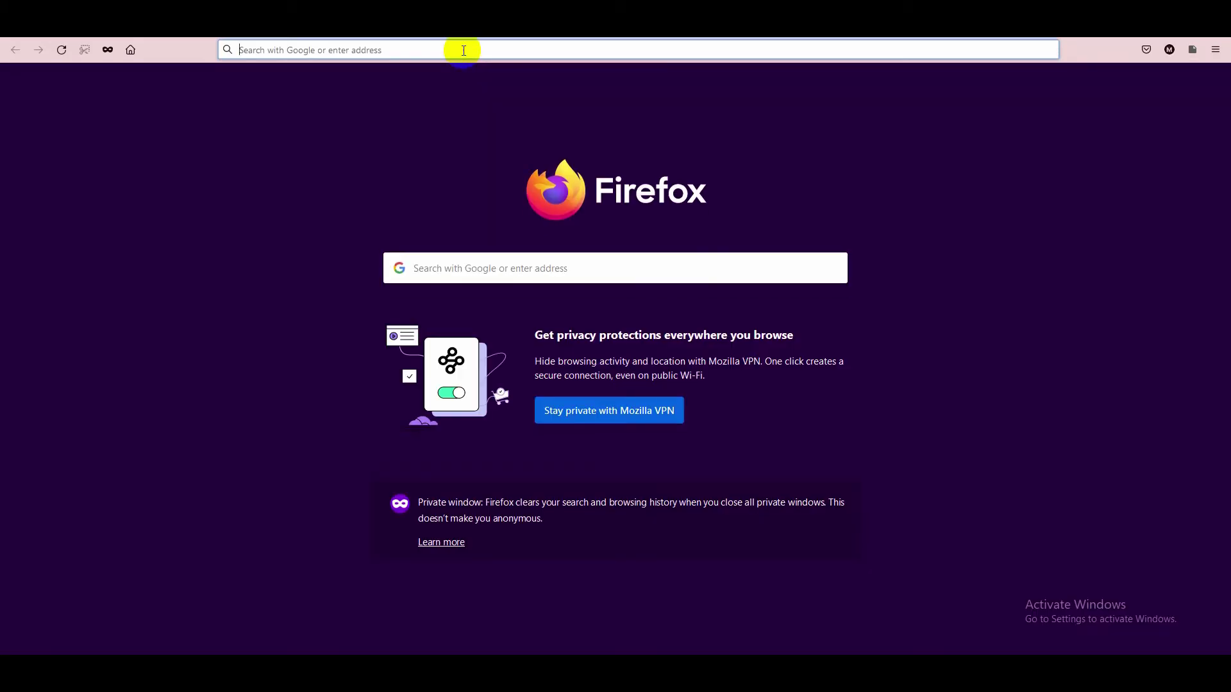
left_click(469, 45)
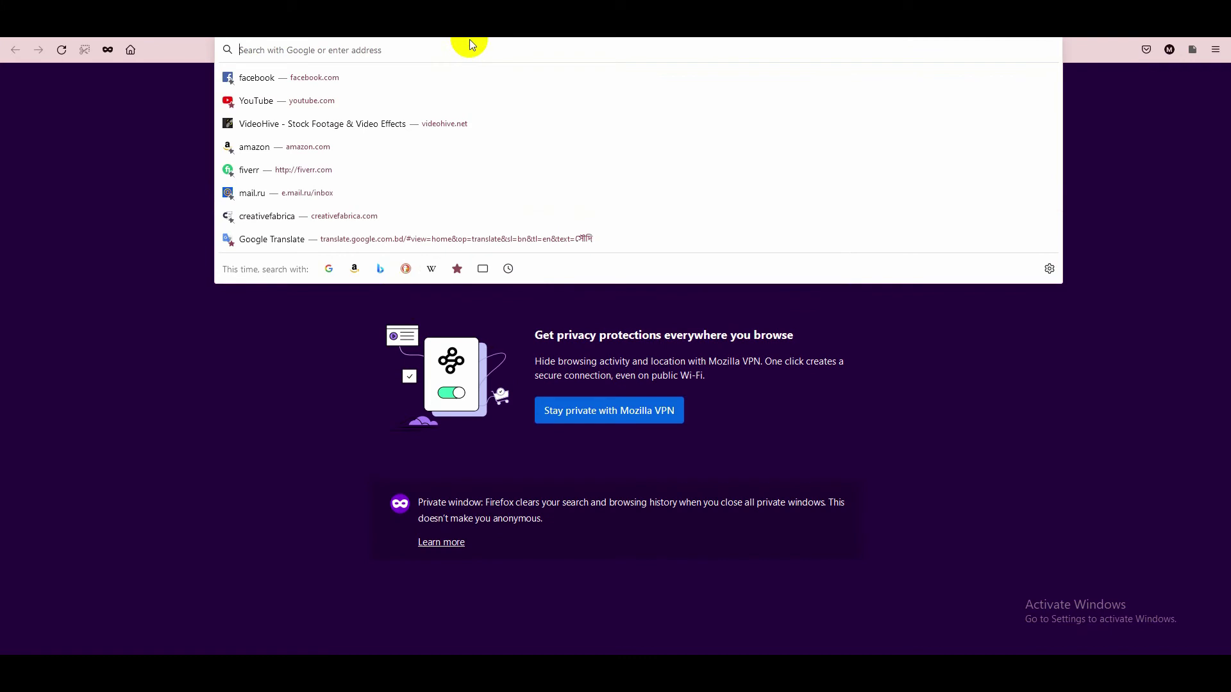
type("fiverr.com/")
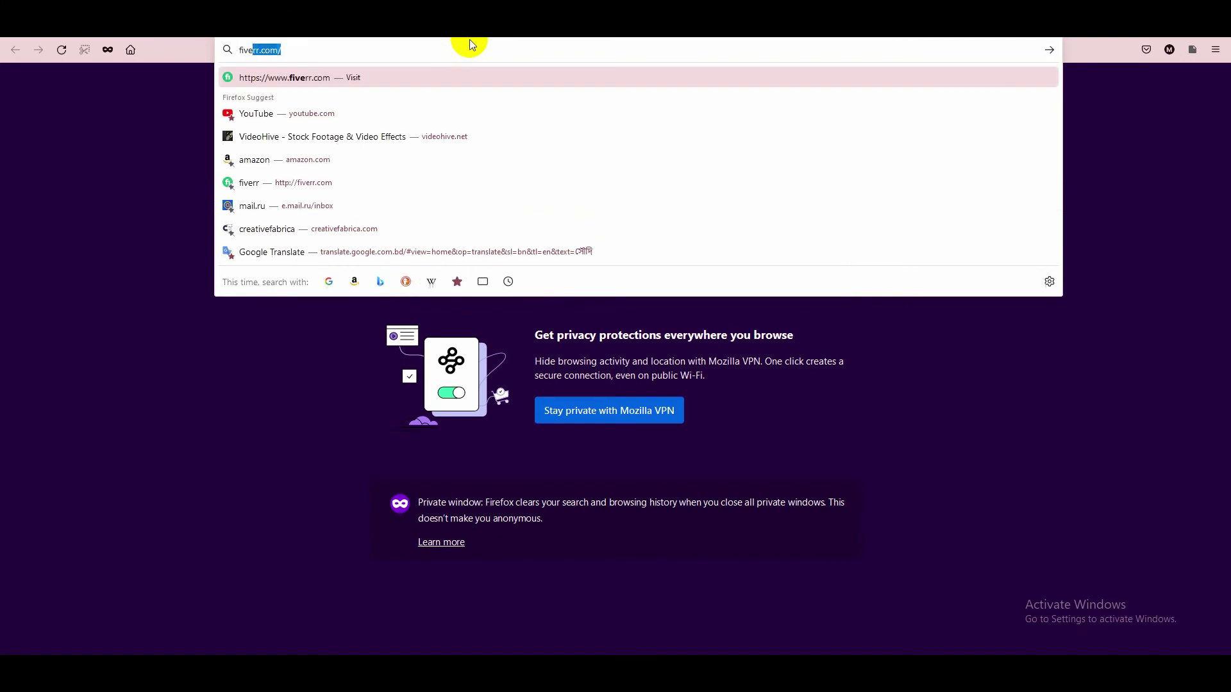
key("Return")
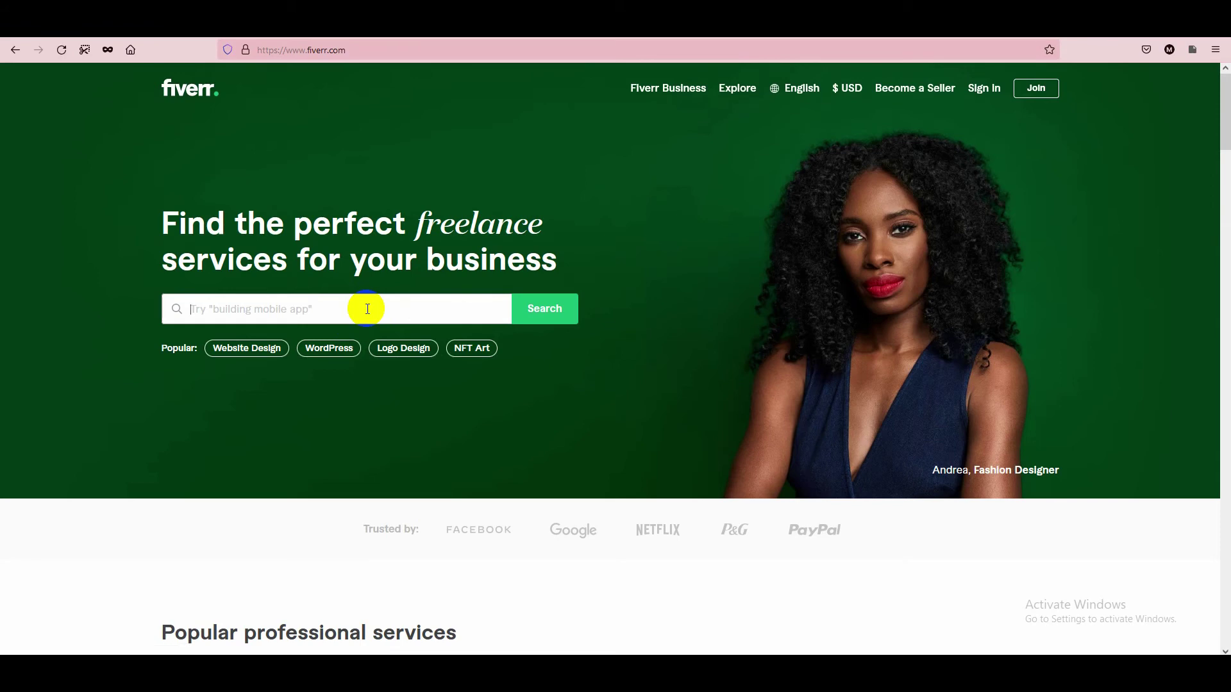
- Search Fiverr's services for "wedding title"
left_click(368, 309)
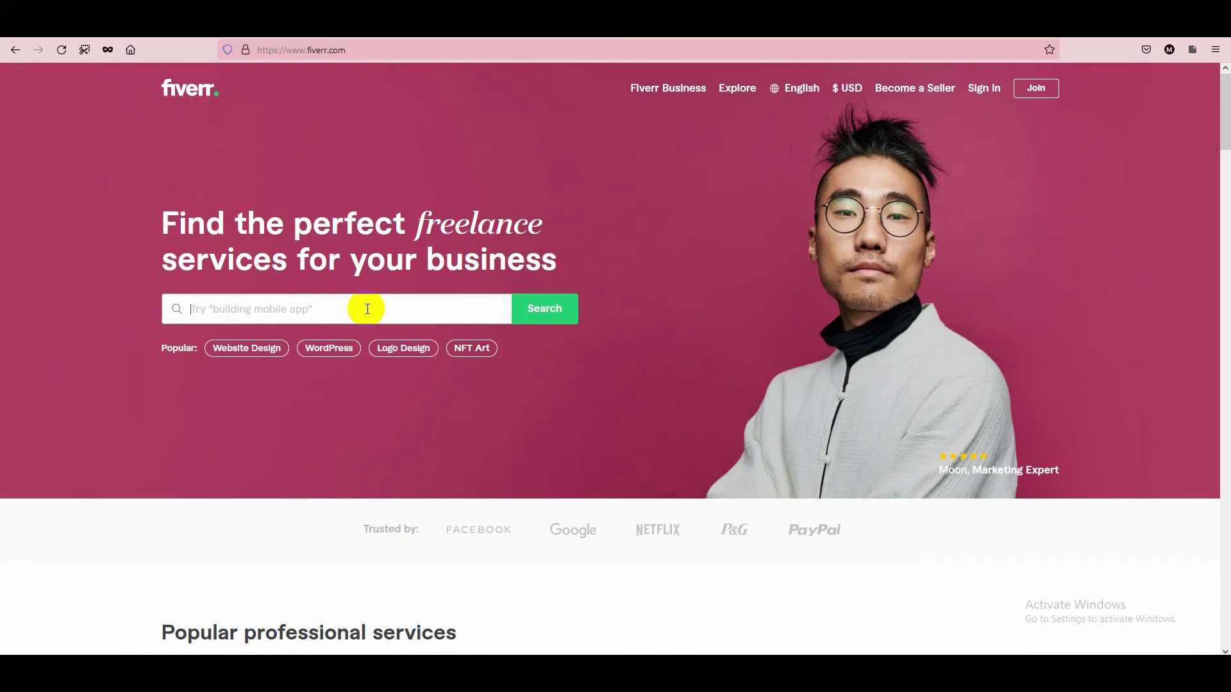
type("wedding title")
key("Return")
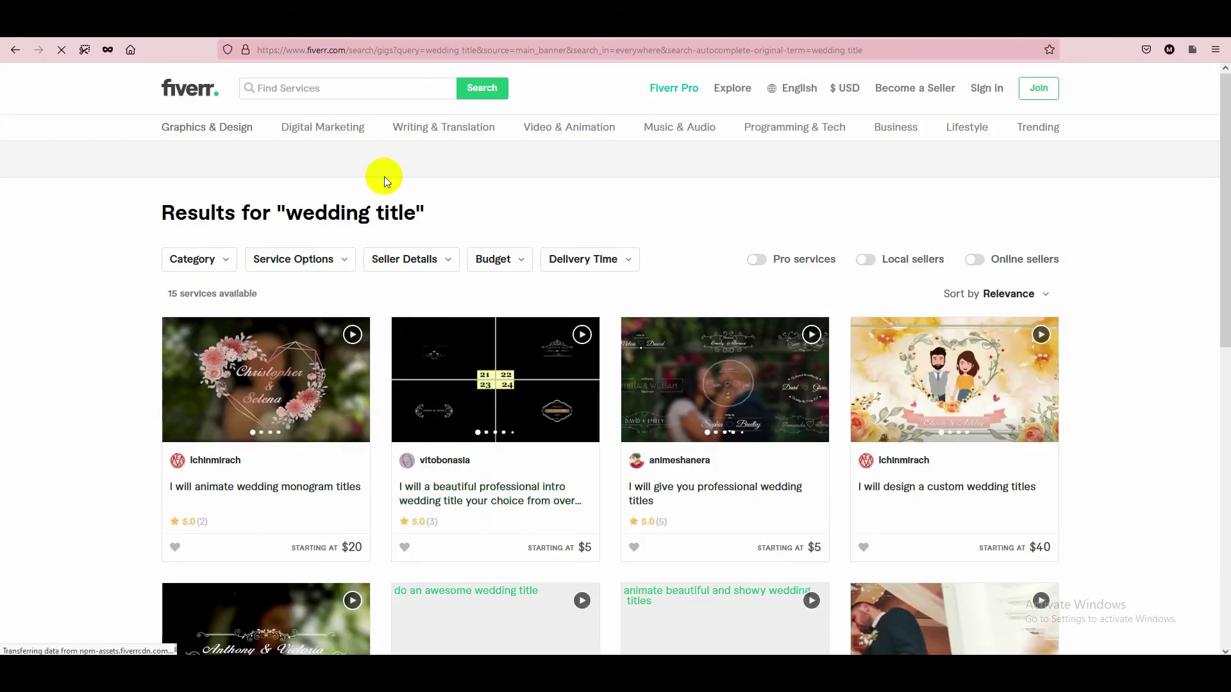
- Open the $5 gig "I will give you professional wedding titles" from the search results
left_click(493, 416)
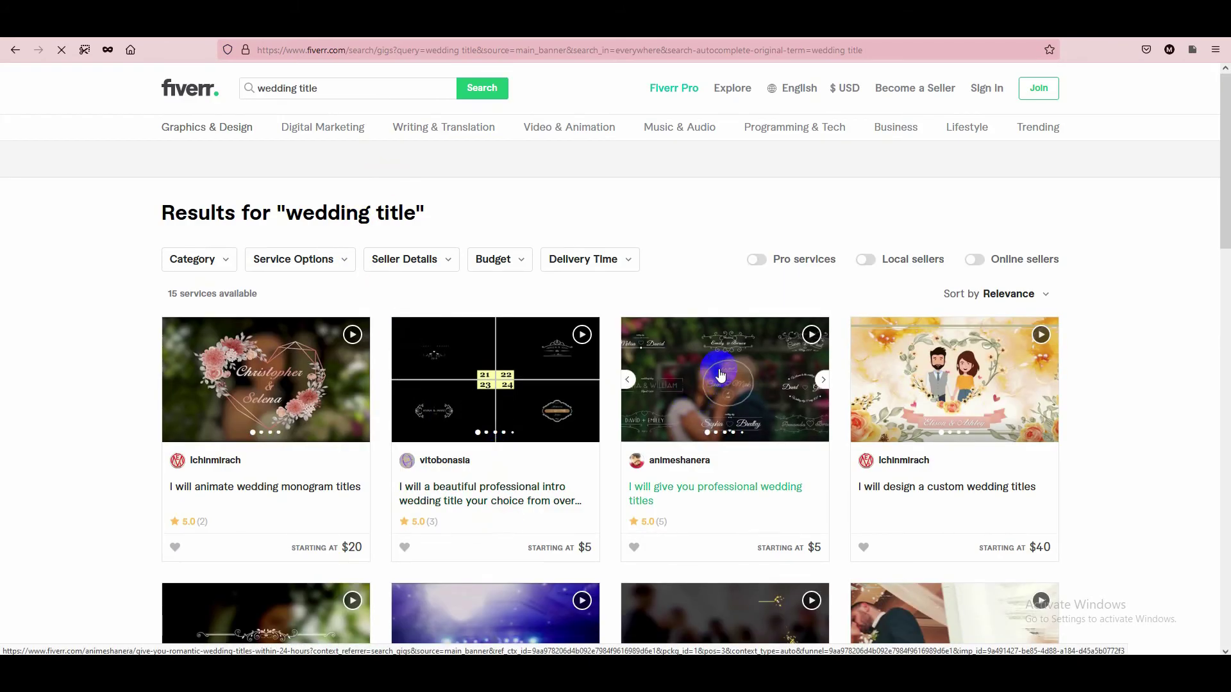
left_click(735, 346)
left_click(77, 480)
left_click(737, 404)
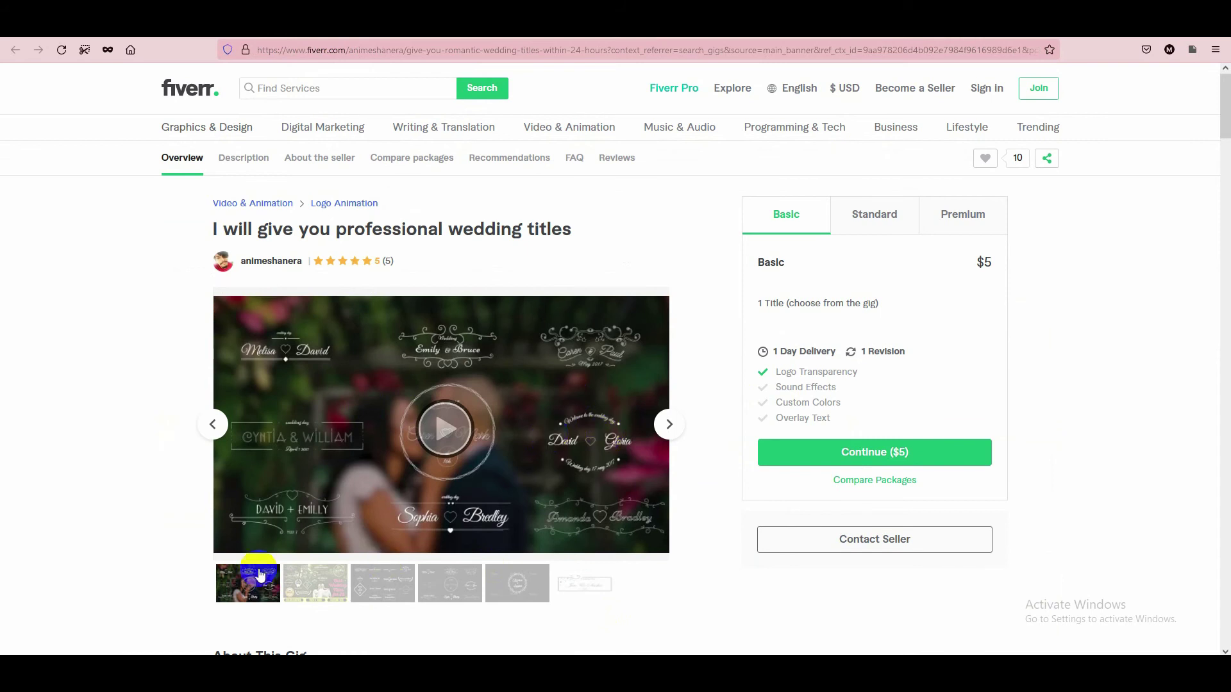
- Play and pause the wedding titles gig's preview video, and show its Premium package details
left_click(443, 428)
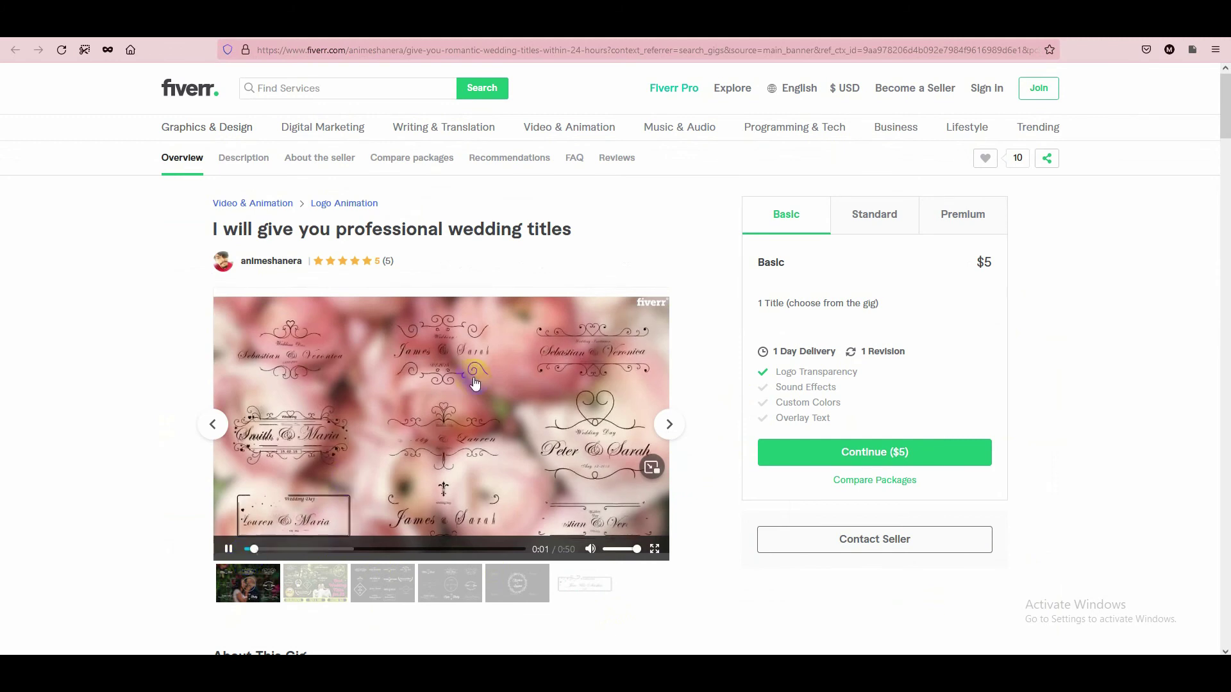
left_click(229, 548)
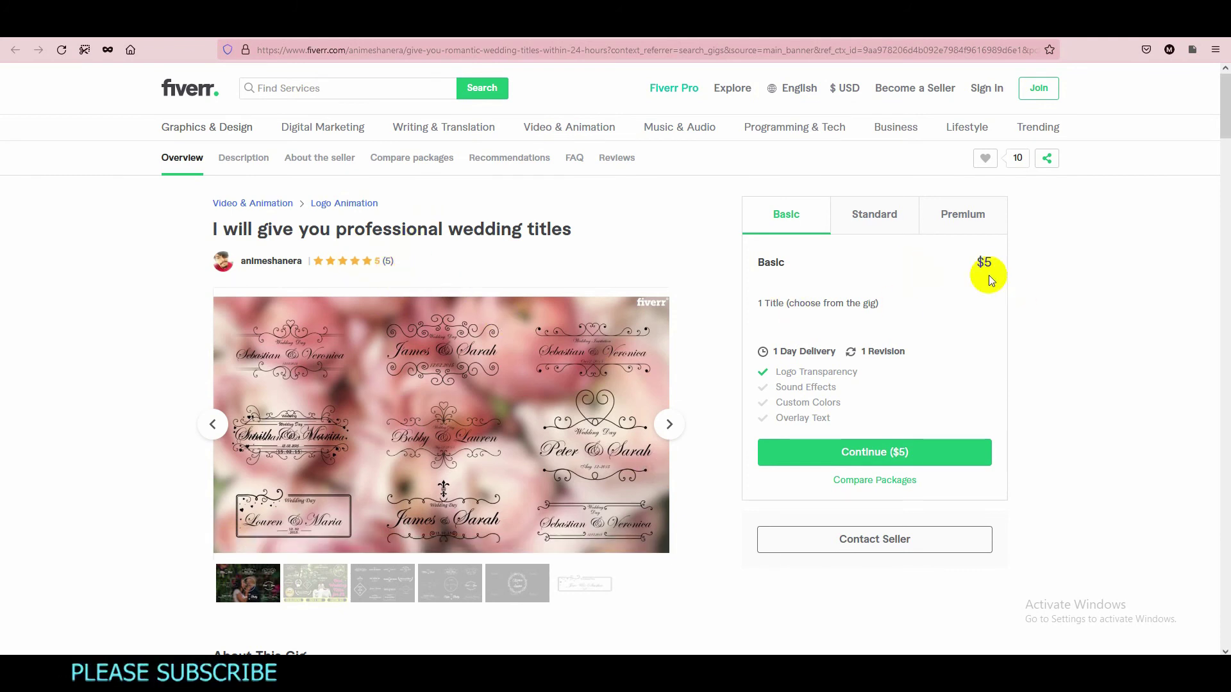
left_click(984, 233)
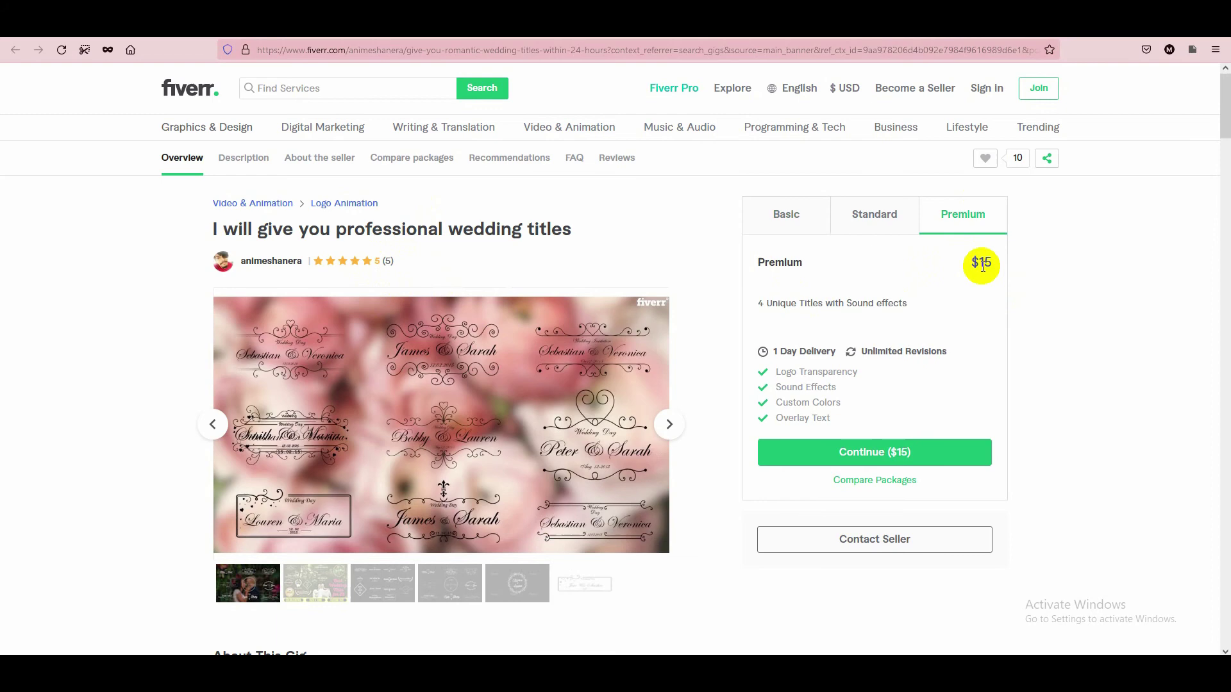
- Return to the "wedding title" search results and look through the listed gigs and their starting prices
left_click(15, 50)
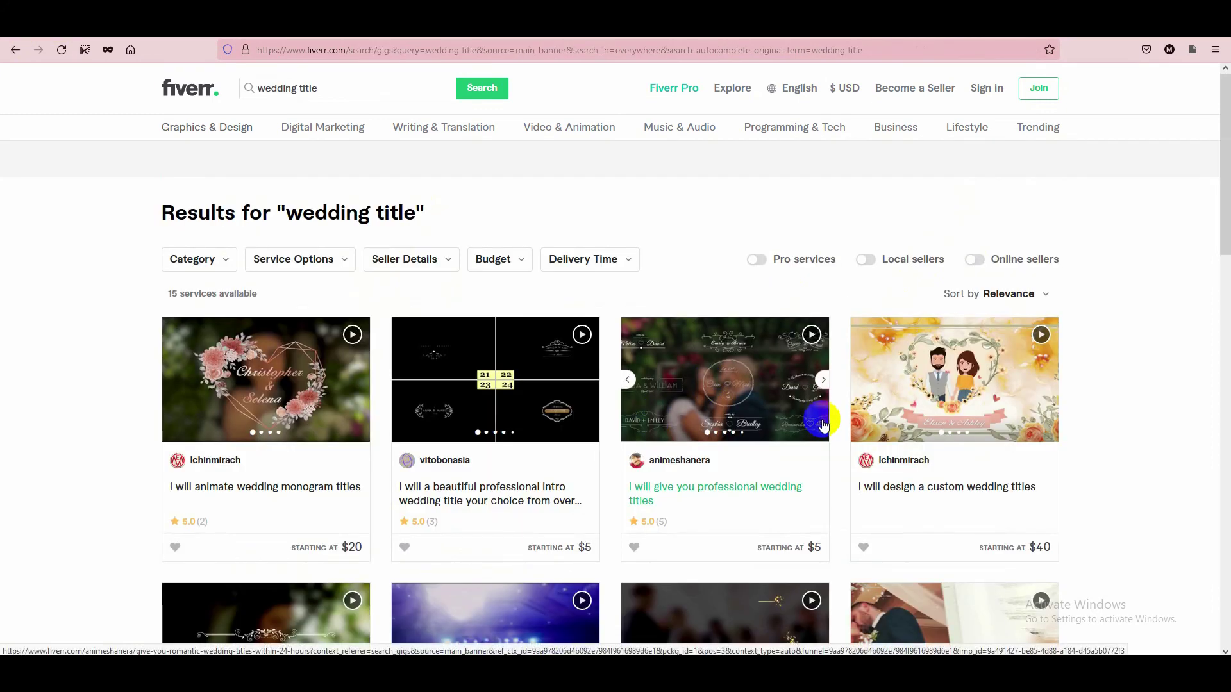
scroll(823, 424, "down", 2)
scroll(401, 417, "down", 4)
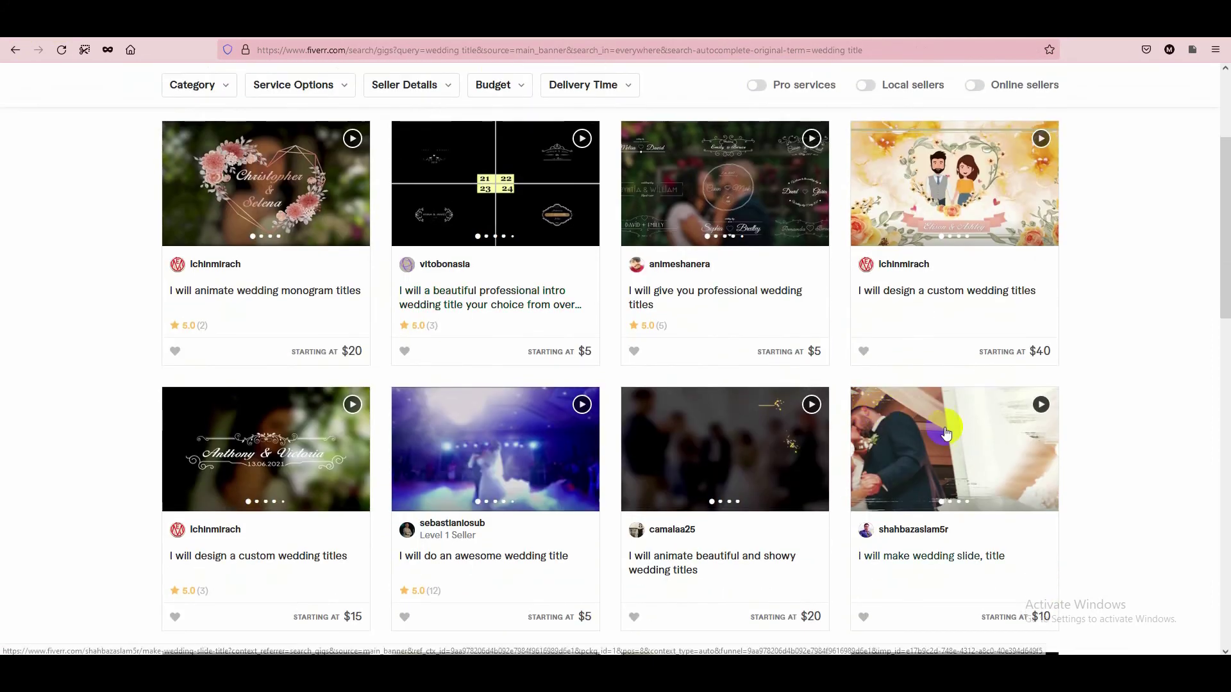
scroll(775, 461, "down", 6)
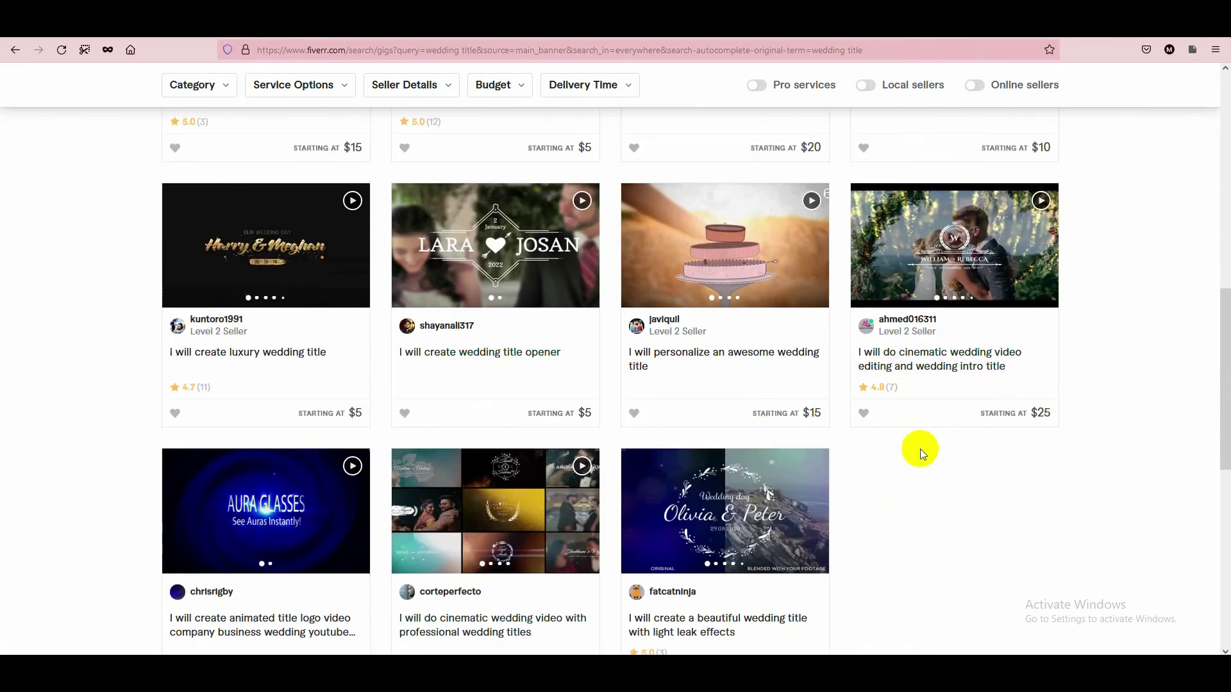
scroll(682, 459, "up", 12)
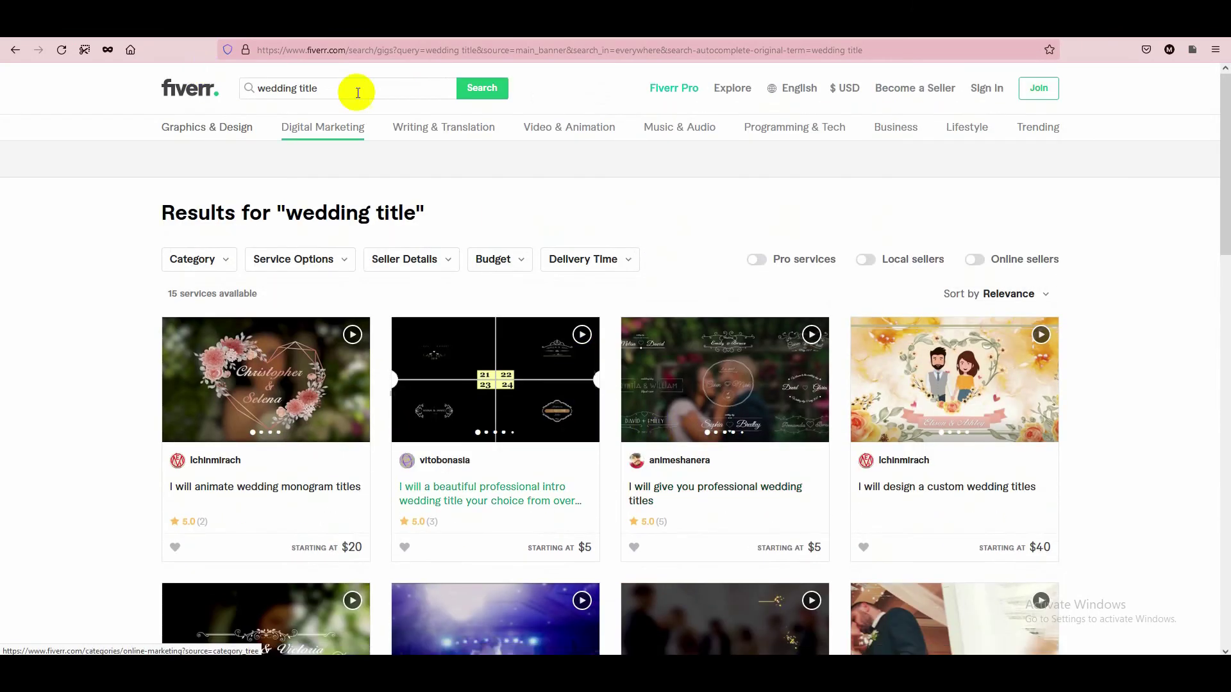
- Replace the Fiverr search term with the suggested "lower thirds" and run the search
left_click_drag(329, 94, 213, 95)
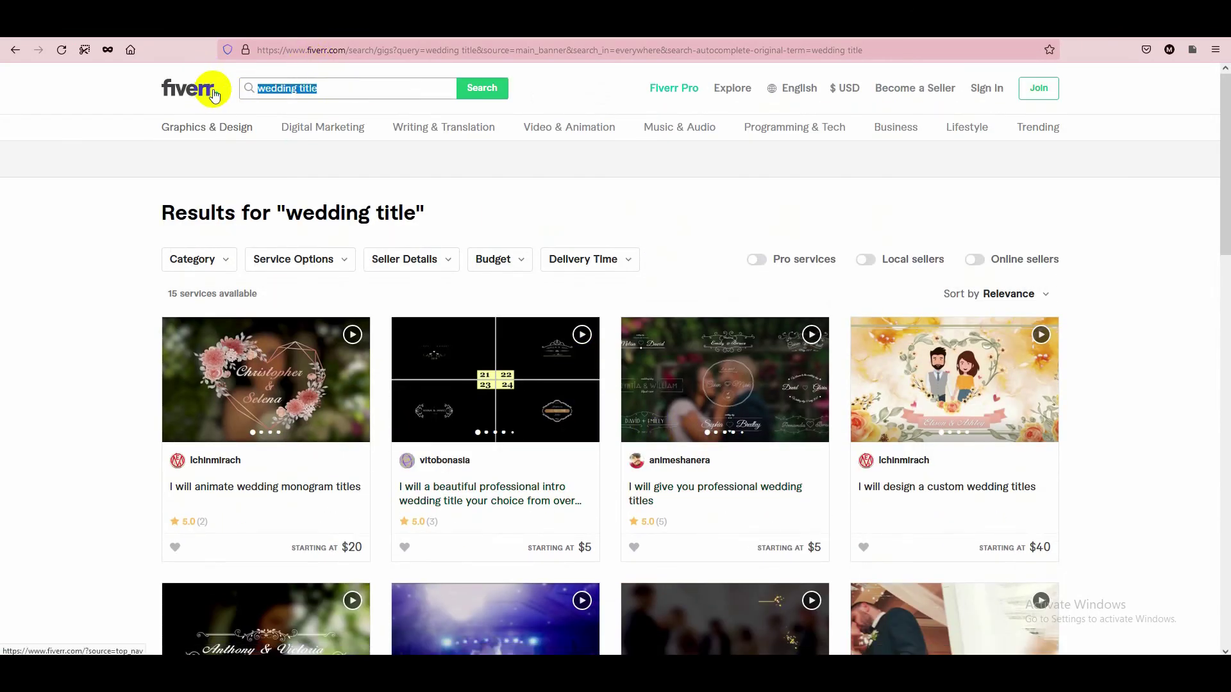
type("lowerthir")
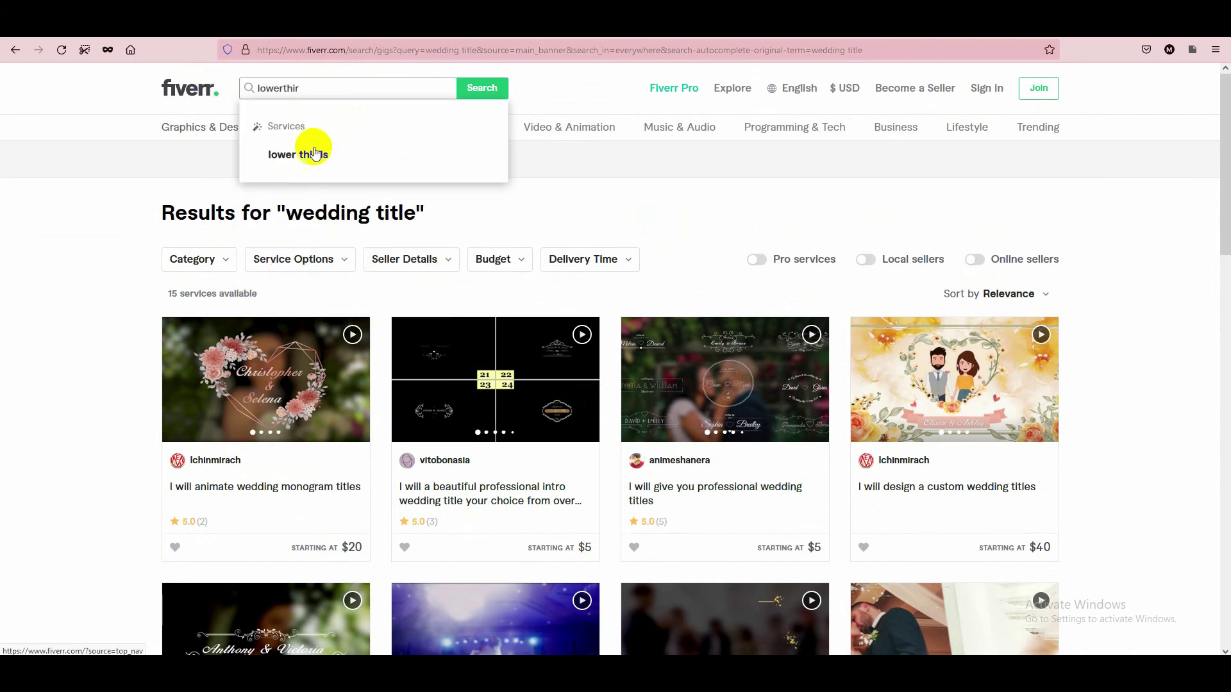
left_click(325, 155)
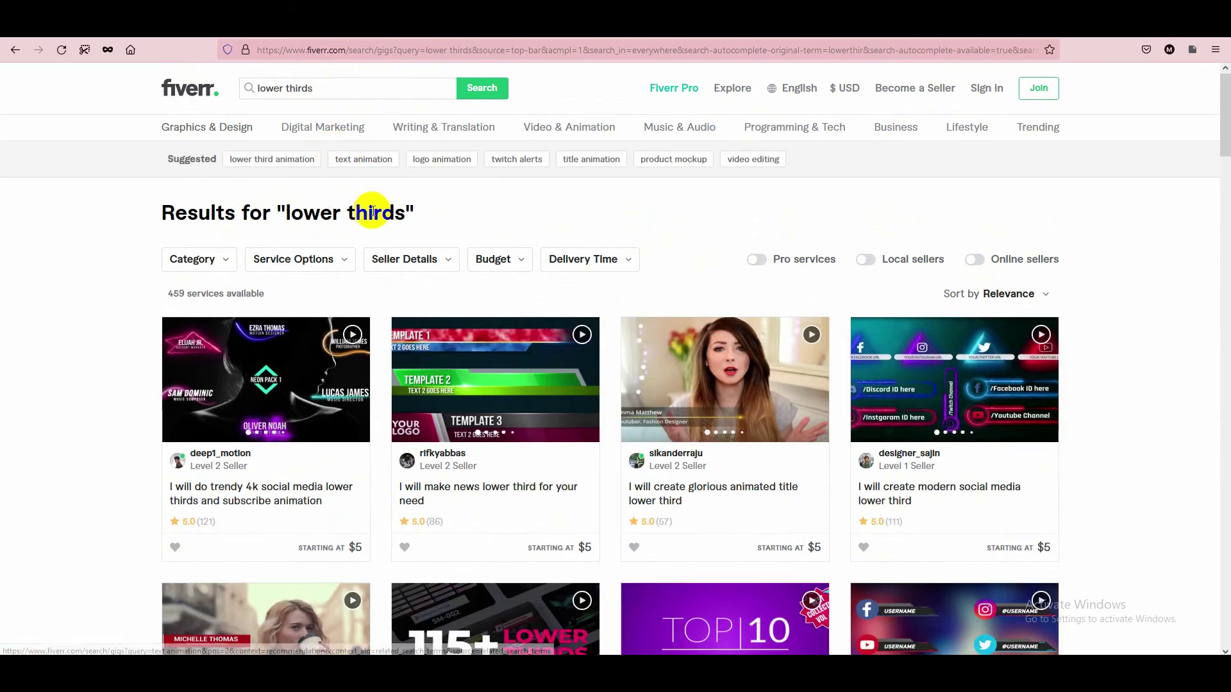
- Browse the lower thirds gigs, open "I will create any kind of lower third for you in just 12hr", and check its Basic package price
scroll(692, 441, "down", 6)
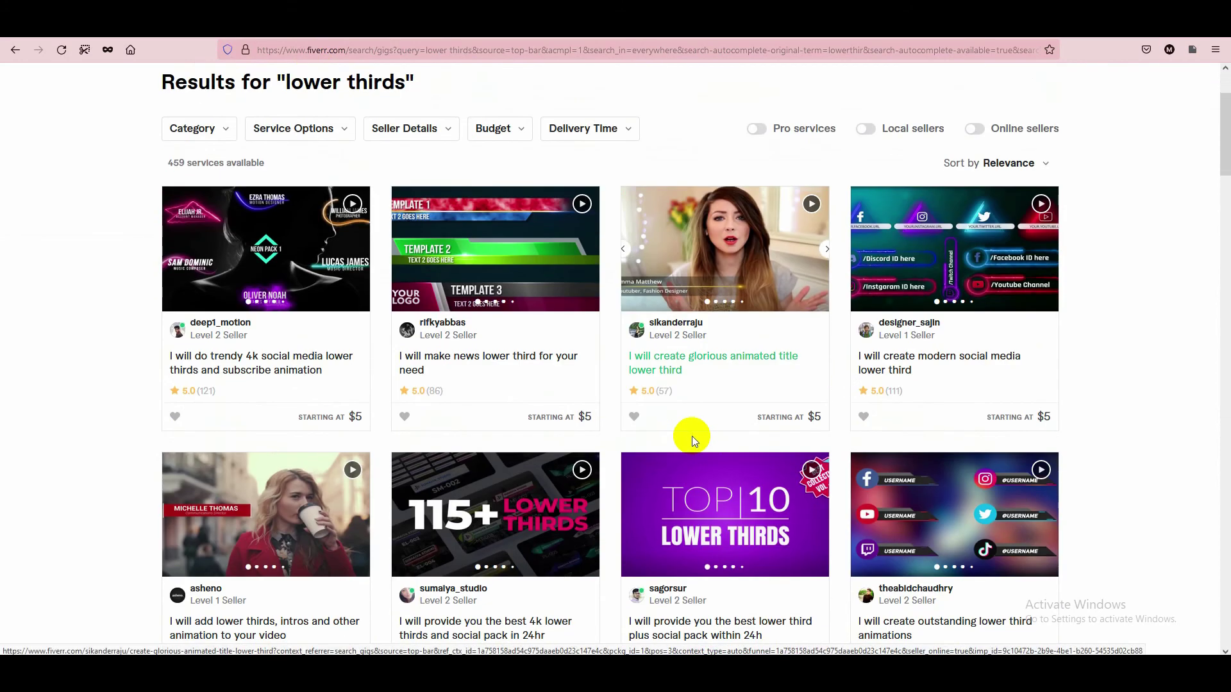
scroll(585, 459, "down", 5)
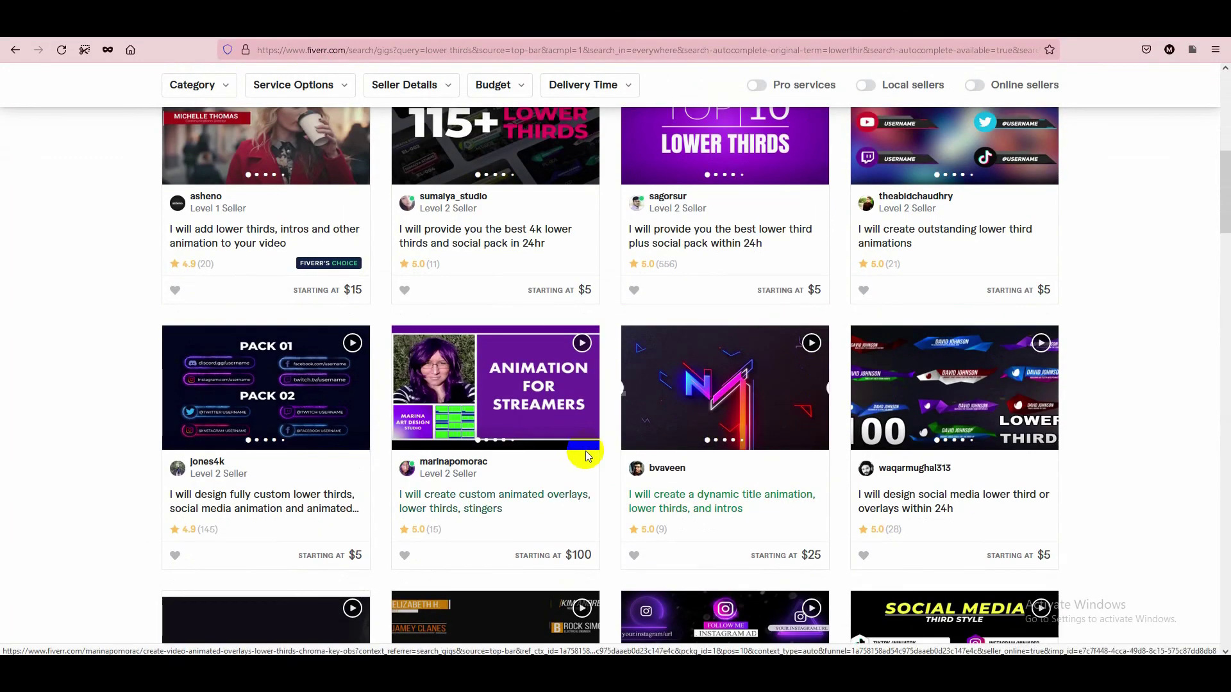
scroll(220, 440, "down", 2)
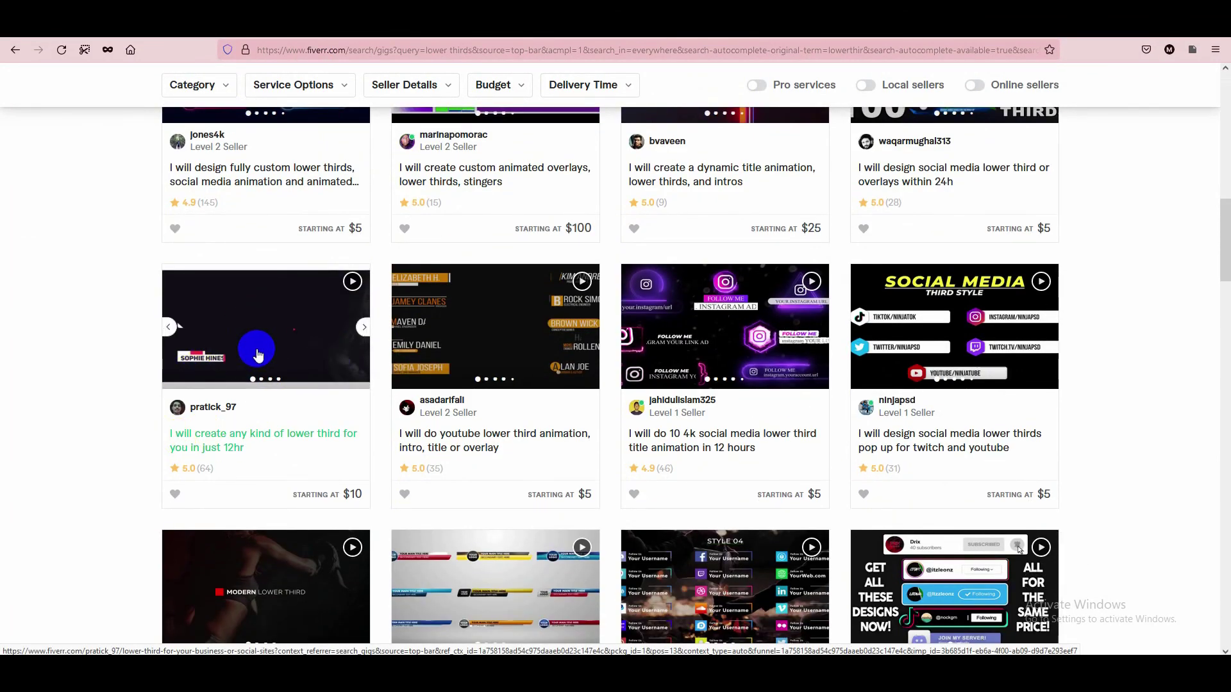
left_click(309, 338)
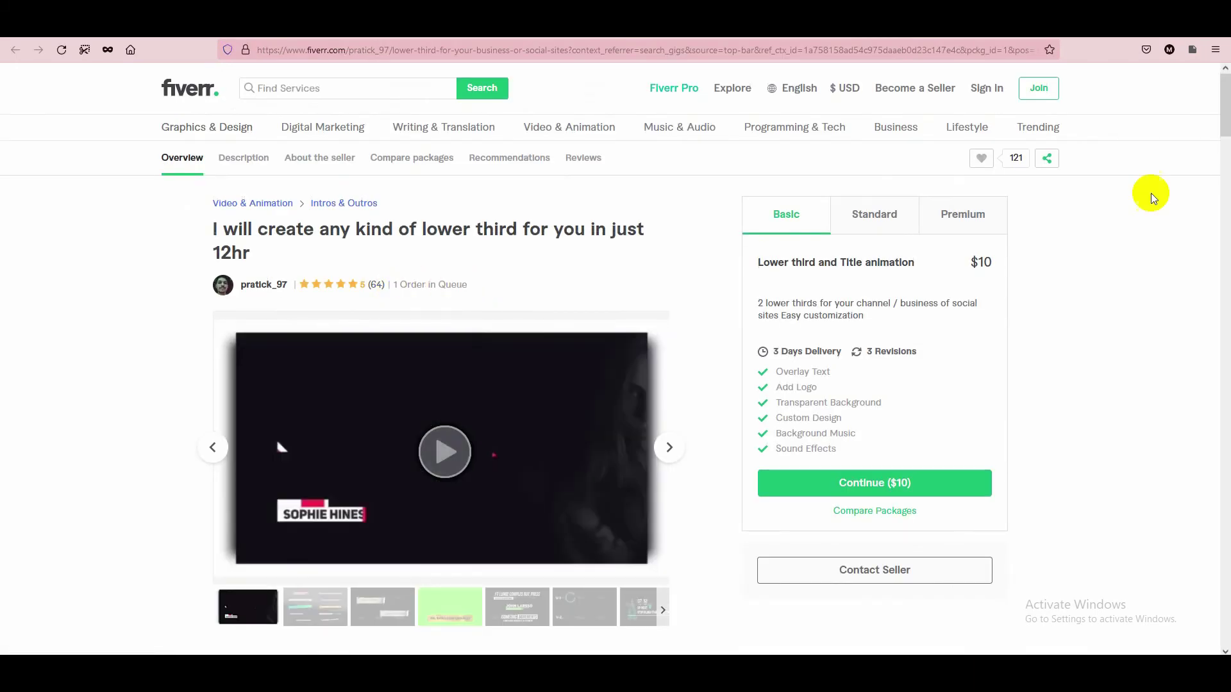
left_click_drag(979, 262, 996, 264)
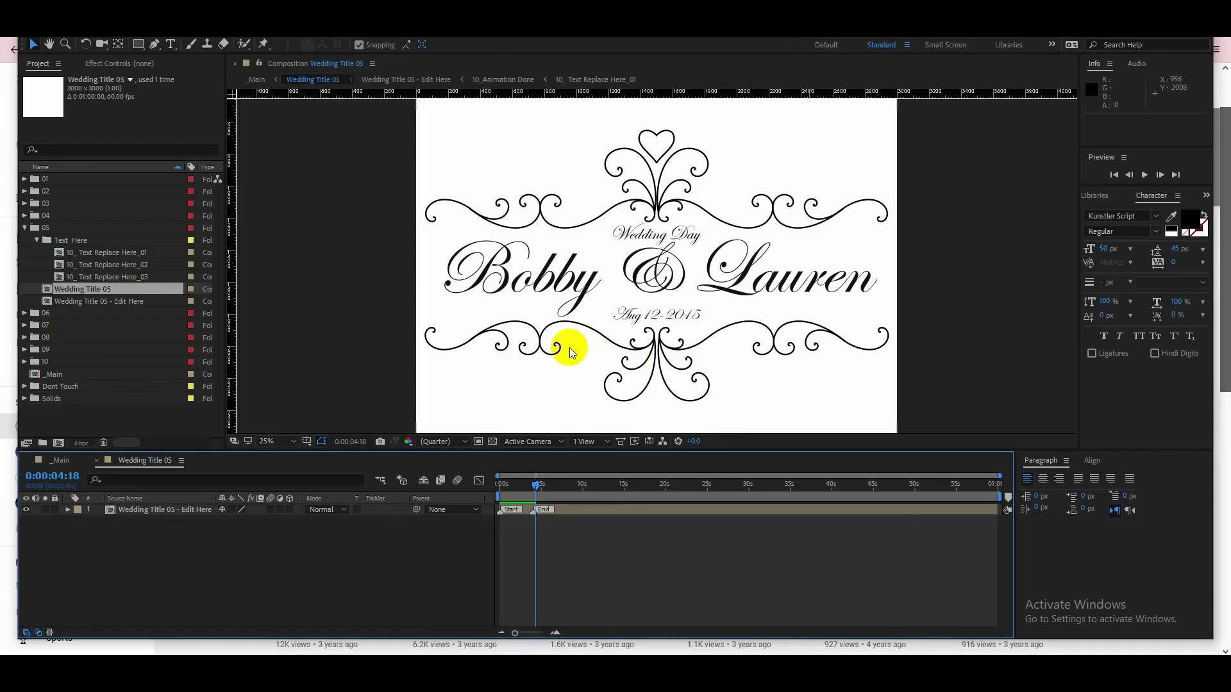
- Maximize the After Effects window, then switch to the Firefox window showing the YouTube channel page
mouse_move(376, 651)
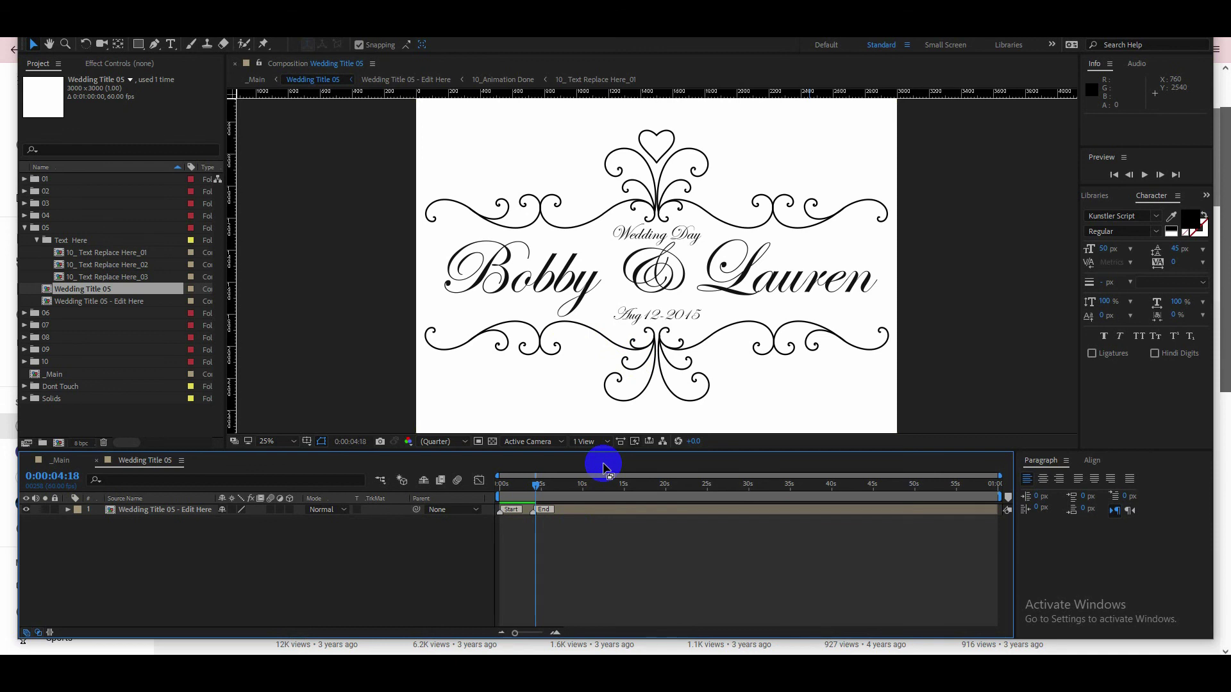
left_click(1170, 16)
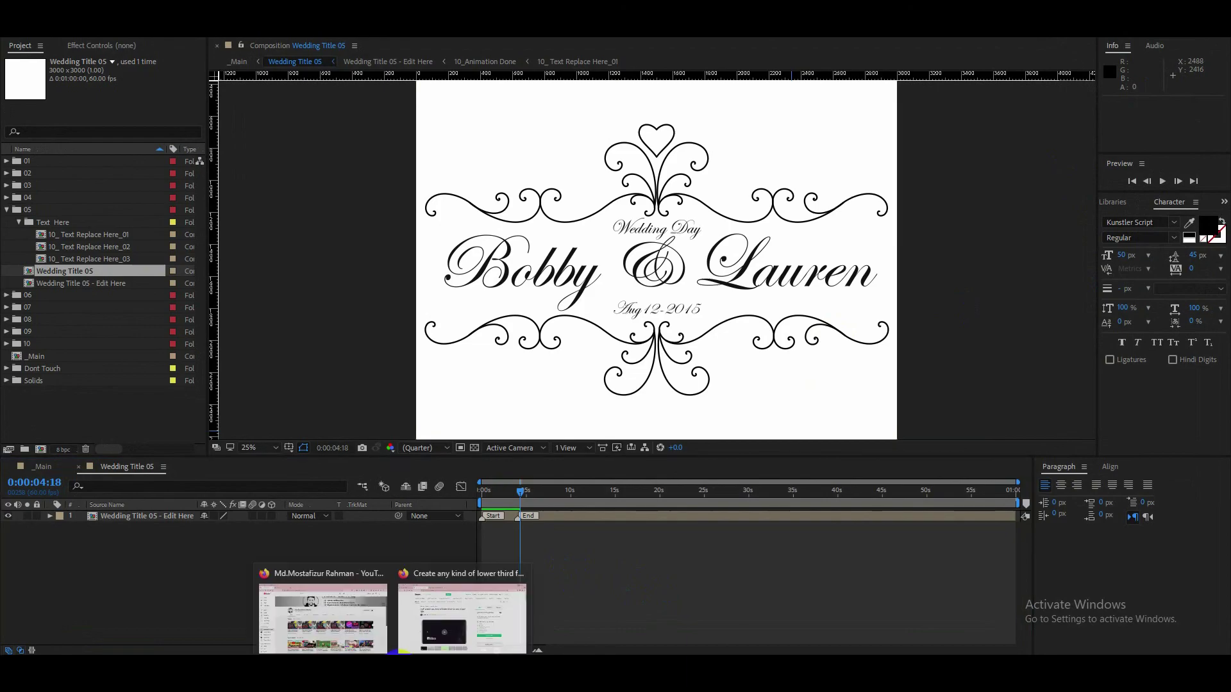
left_click(330, 612)
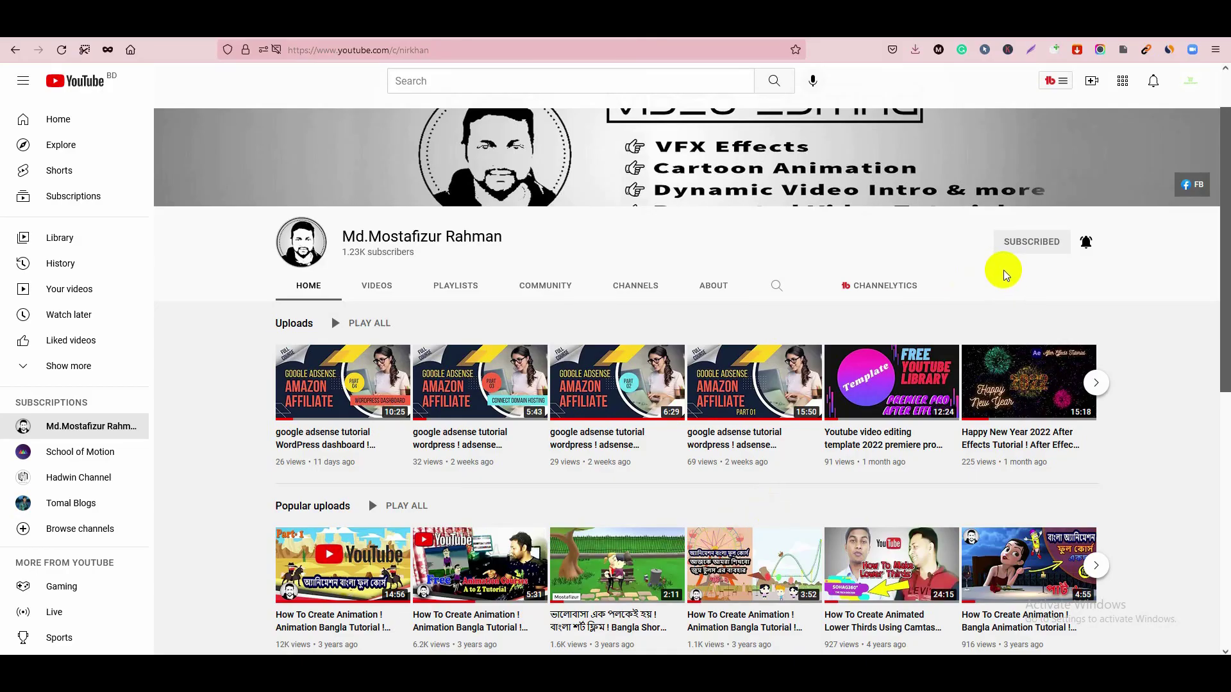